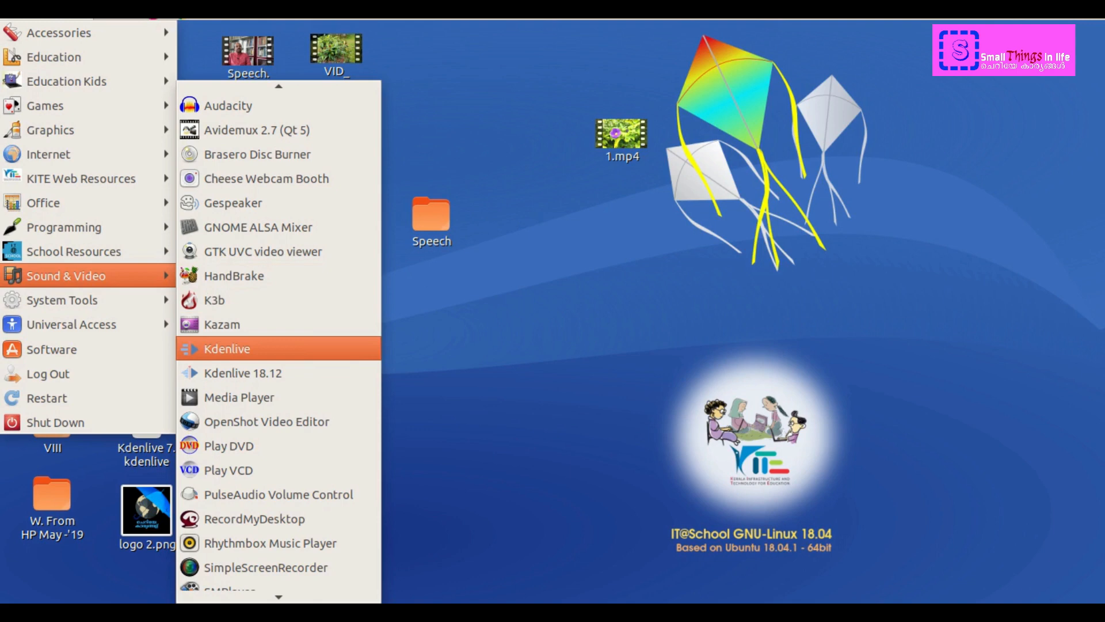
Launch Kdenlive and create a new project with the HD 1080p 30 fps profile
click(230, 349)
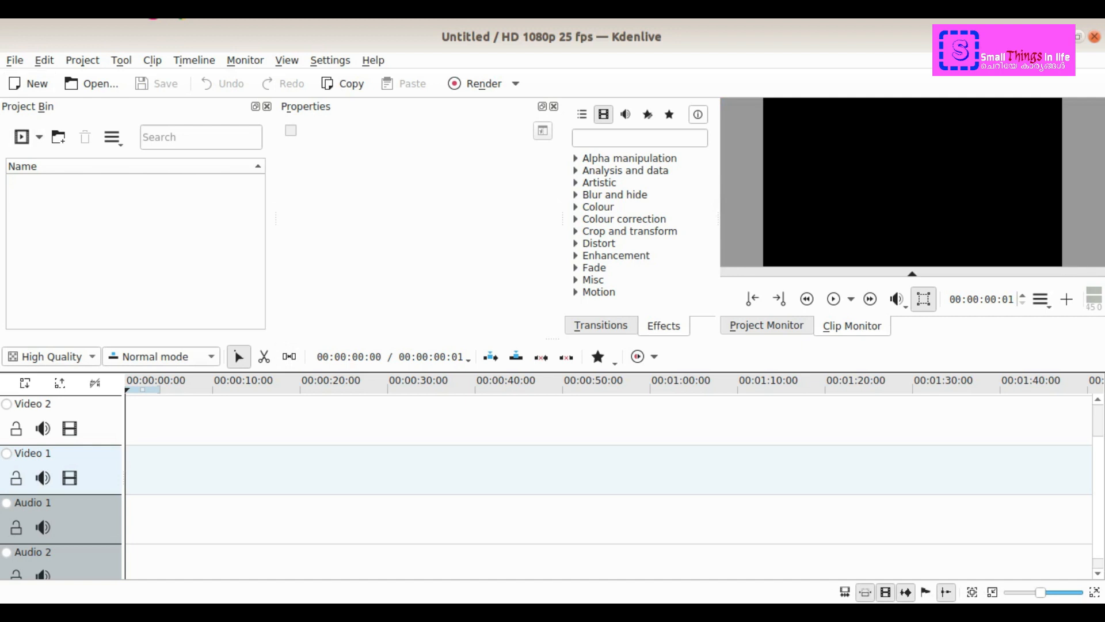
click(15, 60)
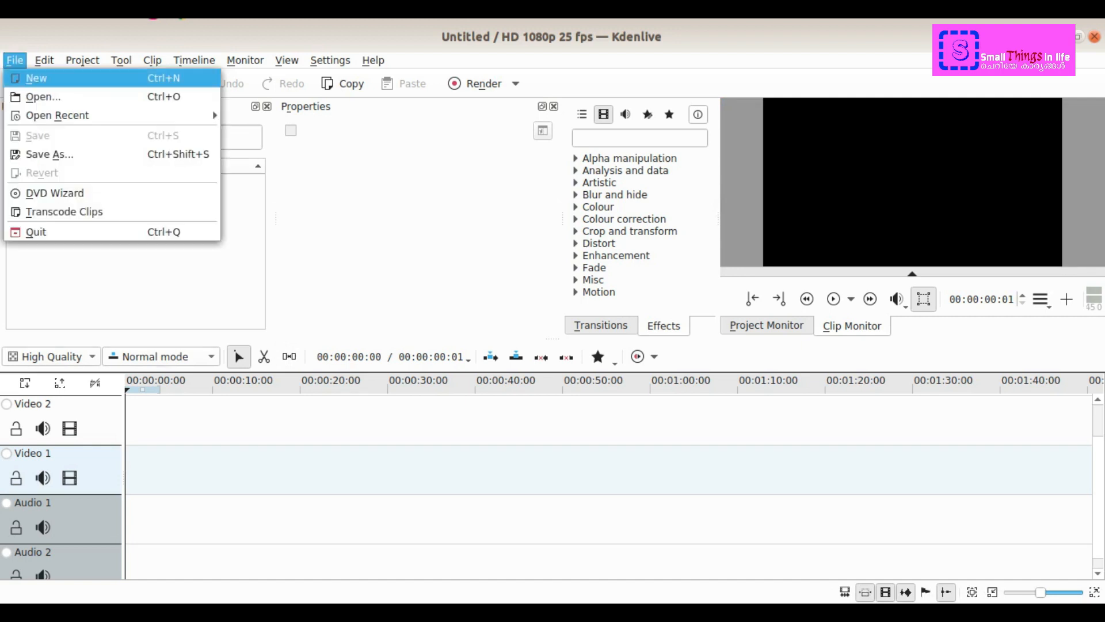
key(Return)
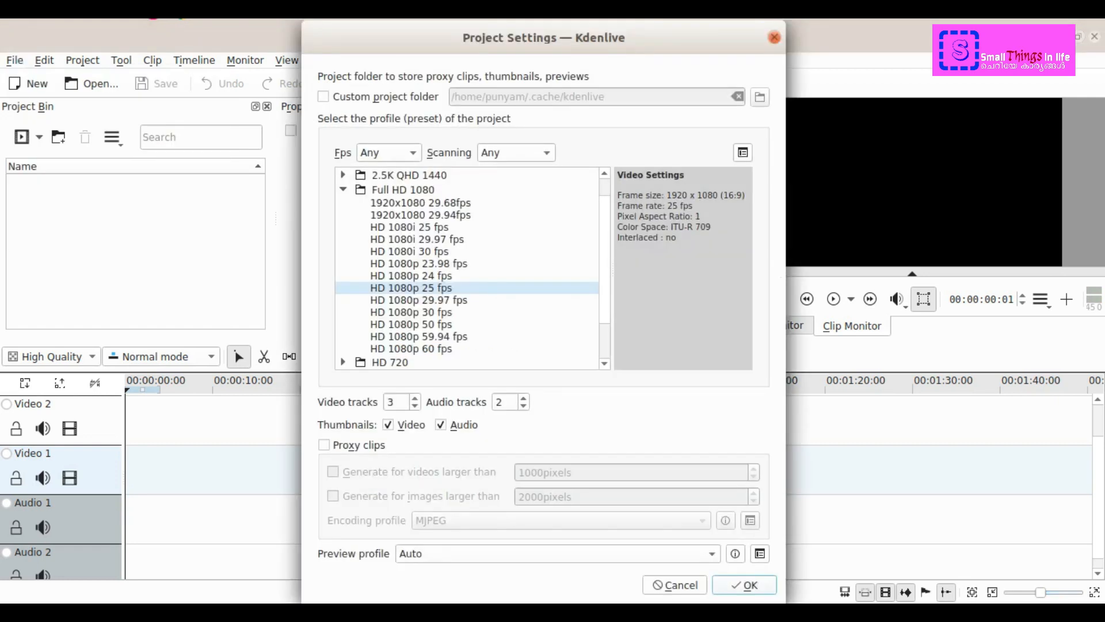
click(411, 312)
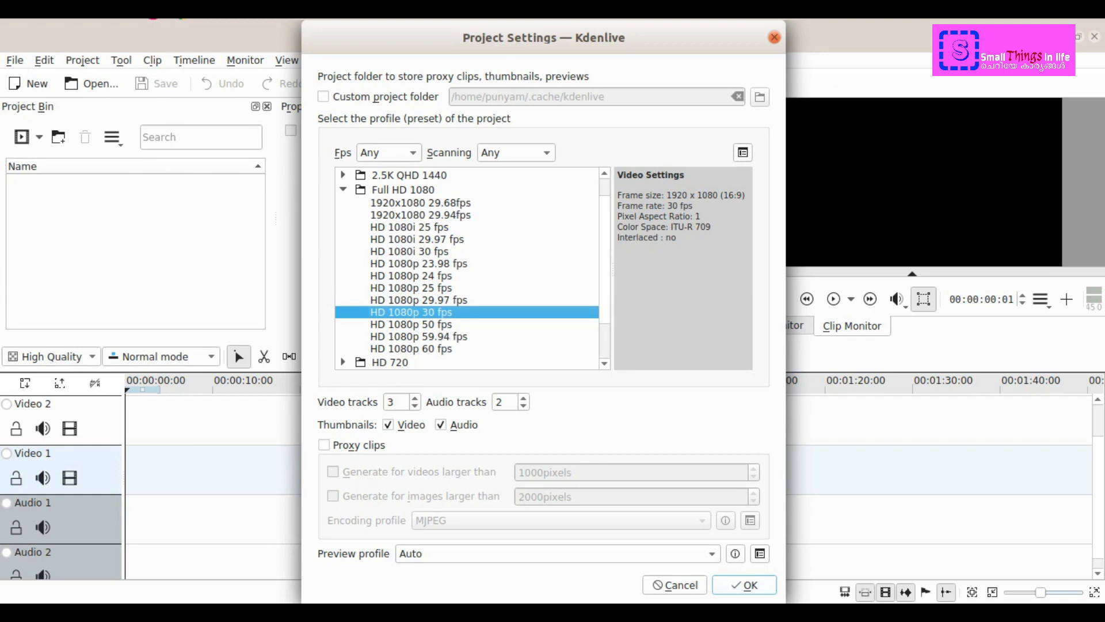
key(Return)
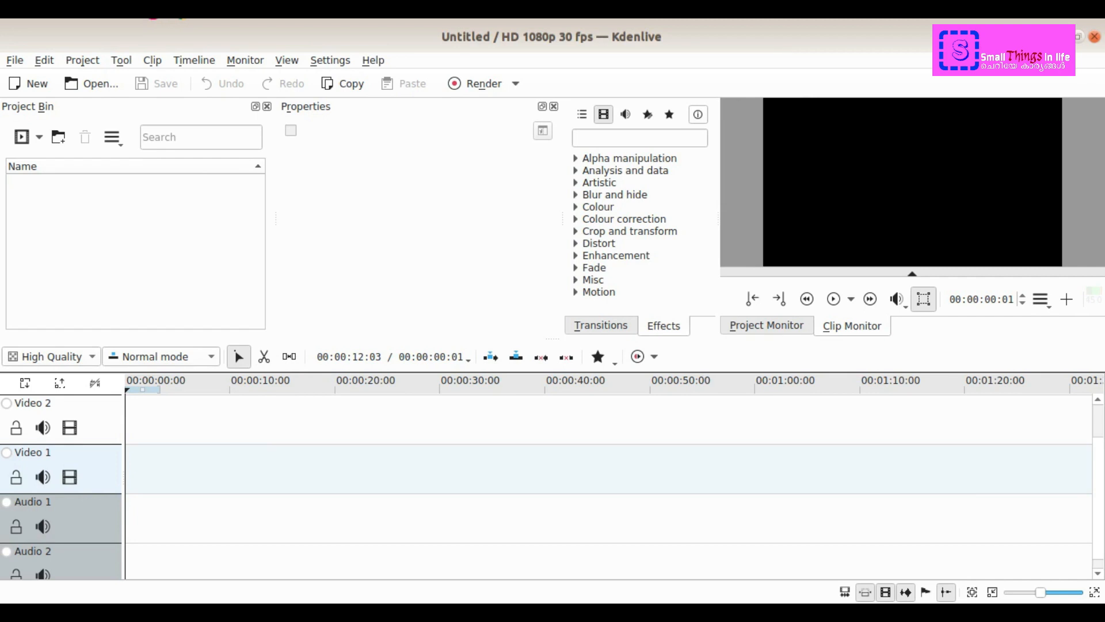
Import Thanks.mp4 and 1.mp4 into the project bin and place Thanks.mp4 at the start of the Video 1 track
click(38, 137)
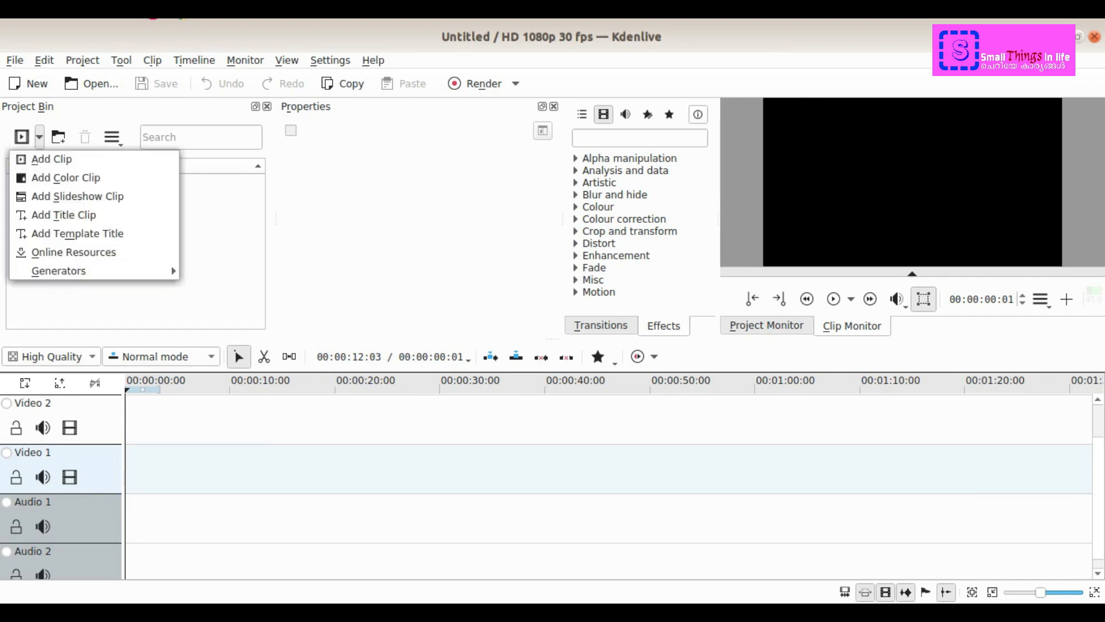
click(51, 159)
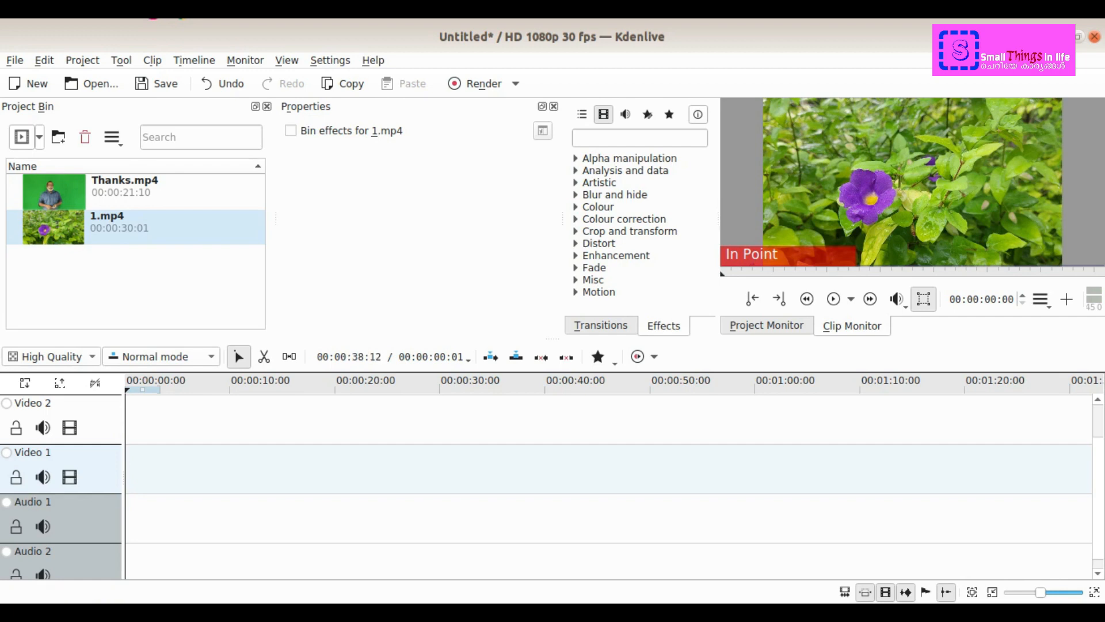
click(136, 191)
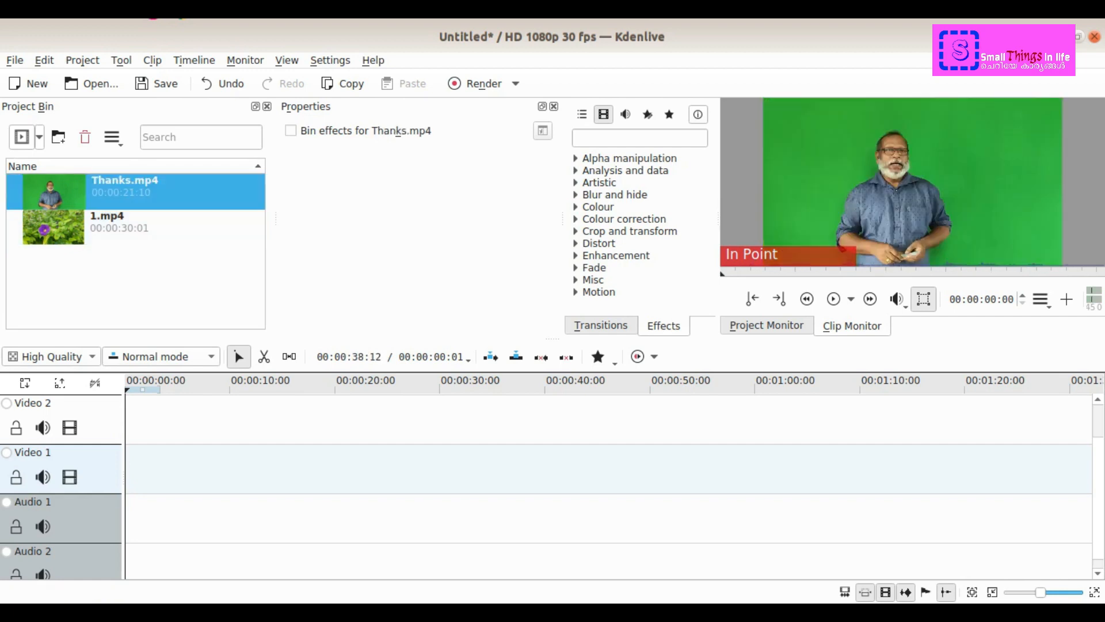
drag(51, 191, 133, 473)
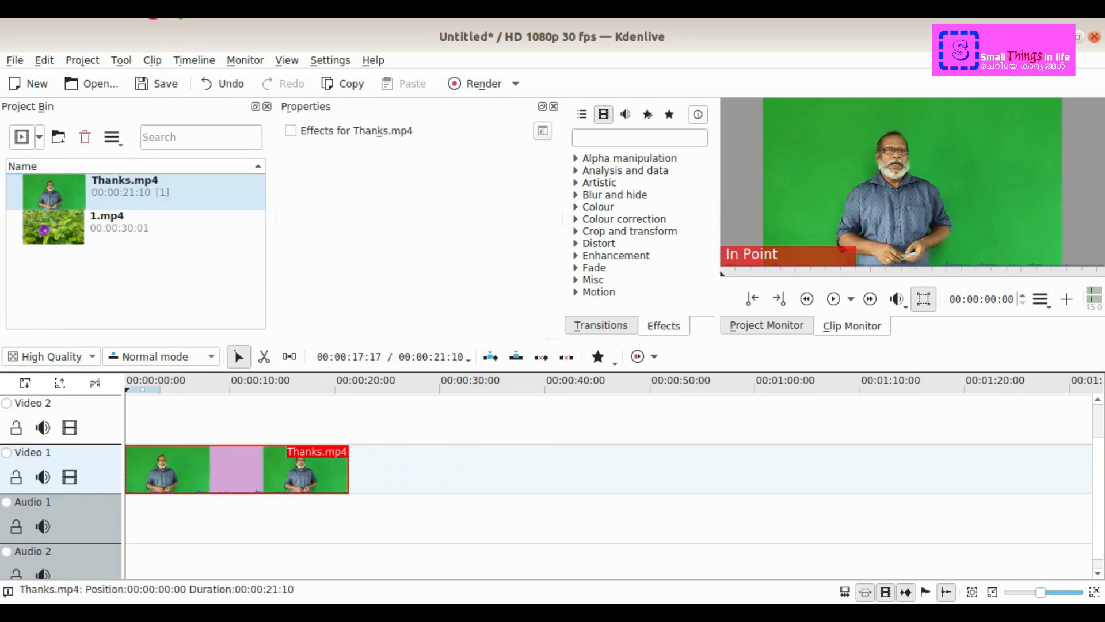
Place 1.mp4 at the start of the Video 2 track and trim its end to line up with the end of Thanks.mp4
drag(1097, 489, 1097, 460)
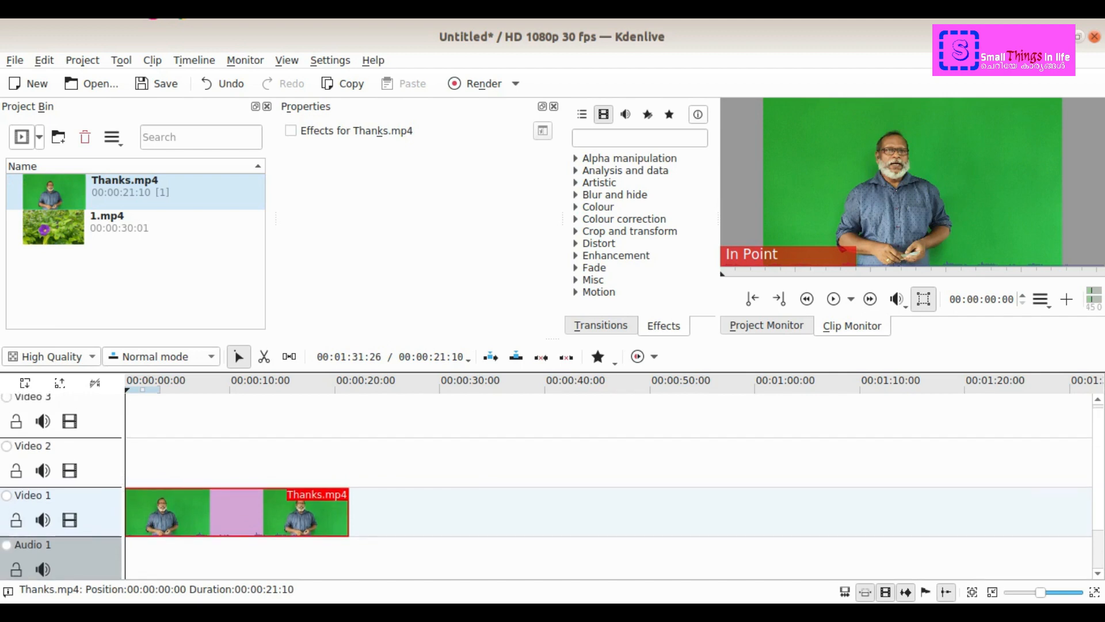
click(107, 226)
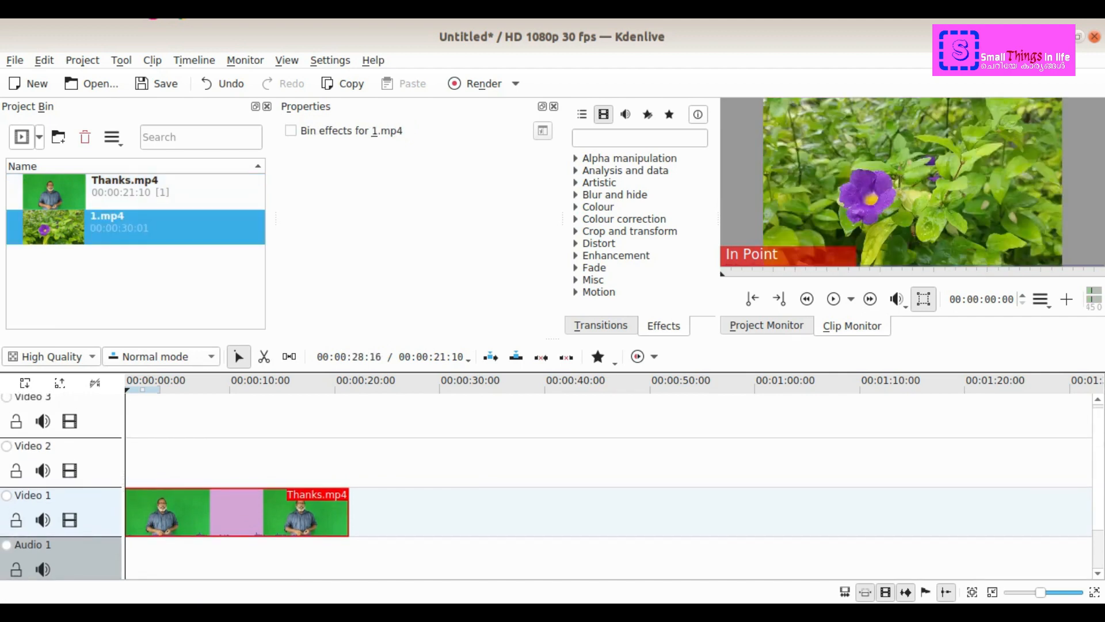
drag(107, 227, 127, 461)
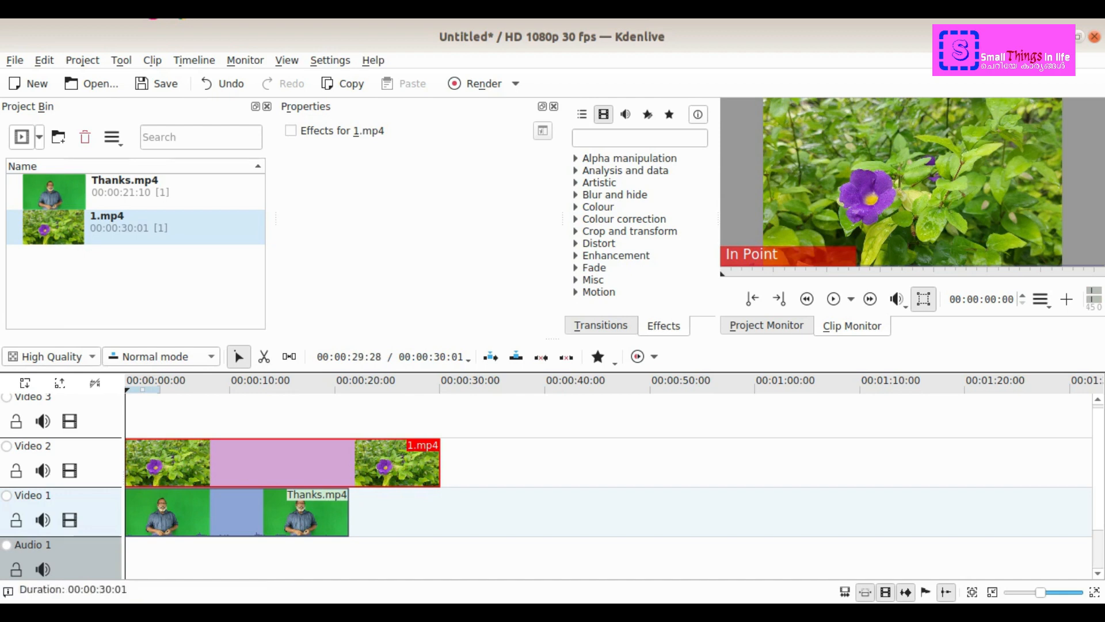
drag(440, 461, 348, 461)
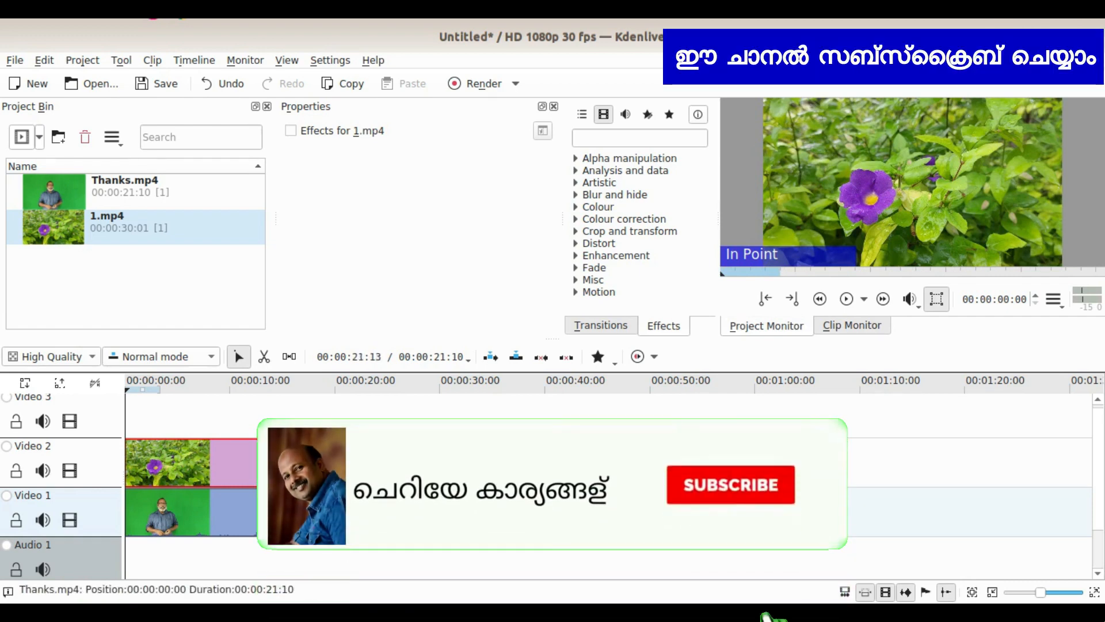
click(532, 506)
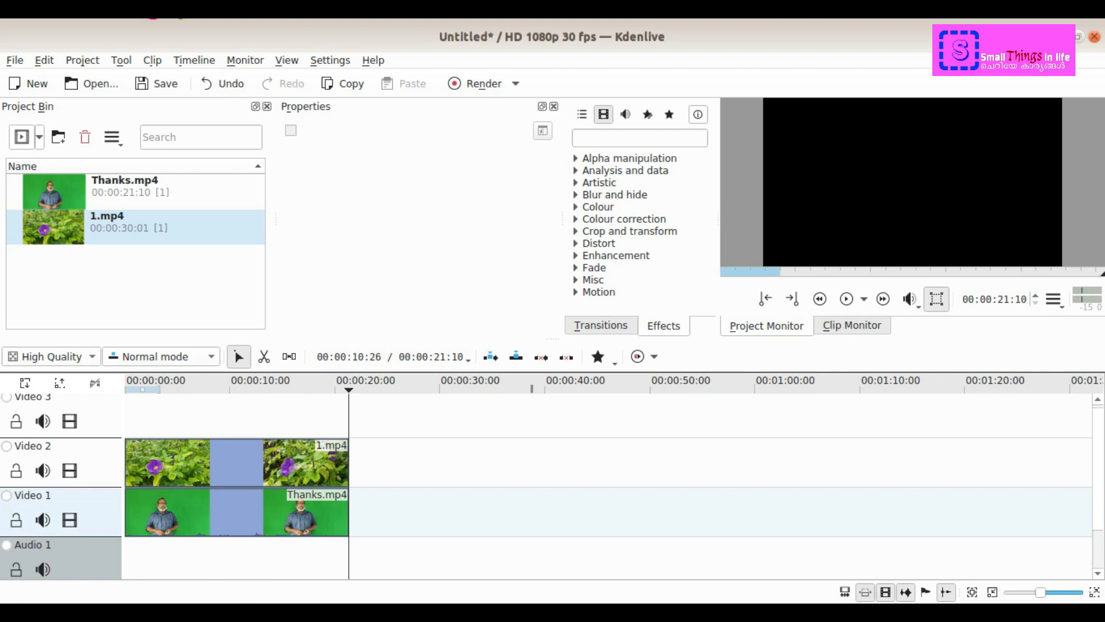
Apply the Position and Zoom effect from the Crop and transform category to the 1.mp4 clip on Video 2
click(239, 462)
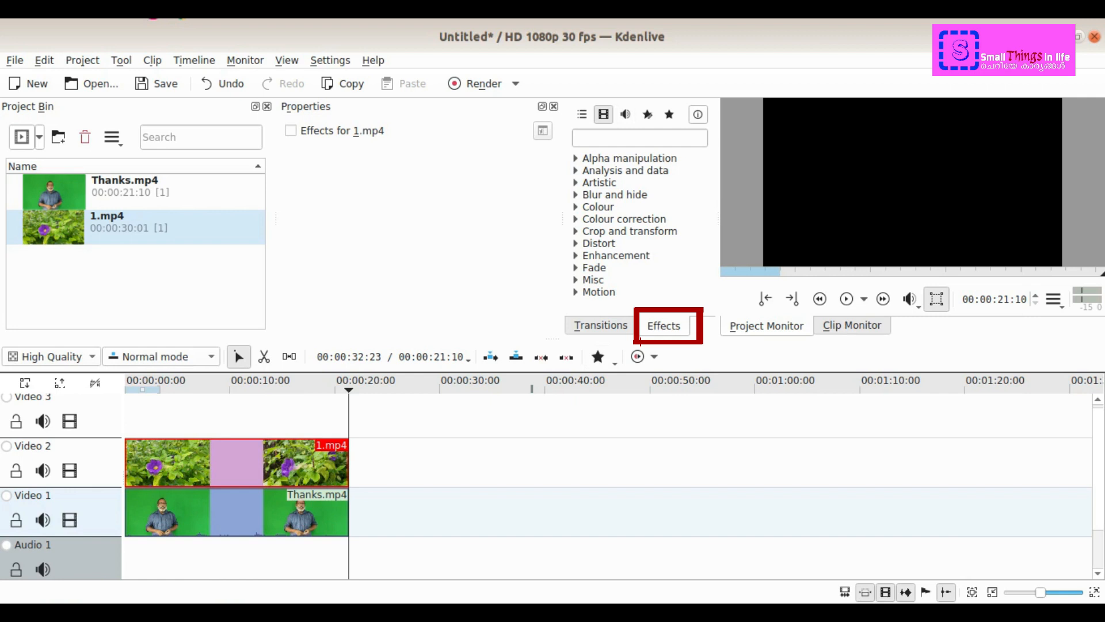
click(639, 138)
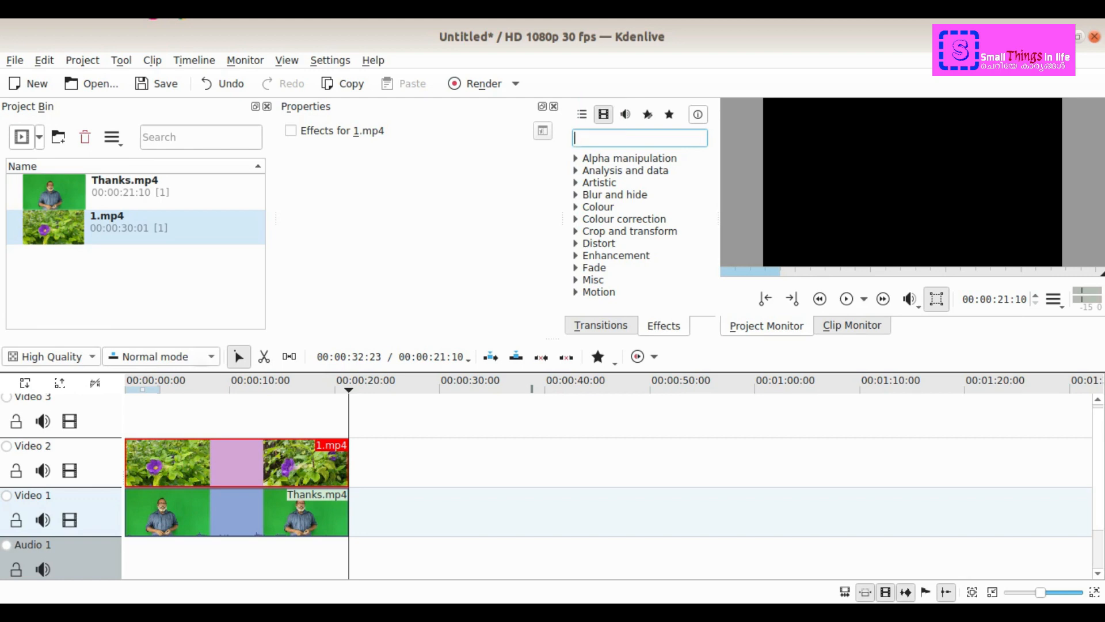
click(629, 231)
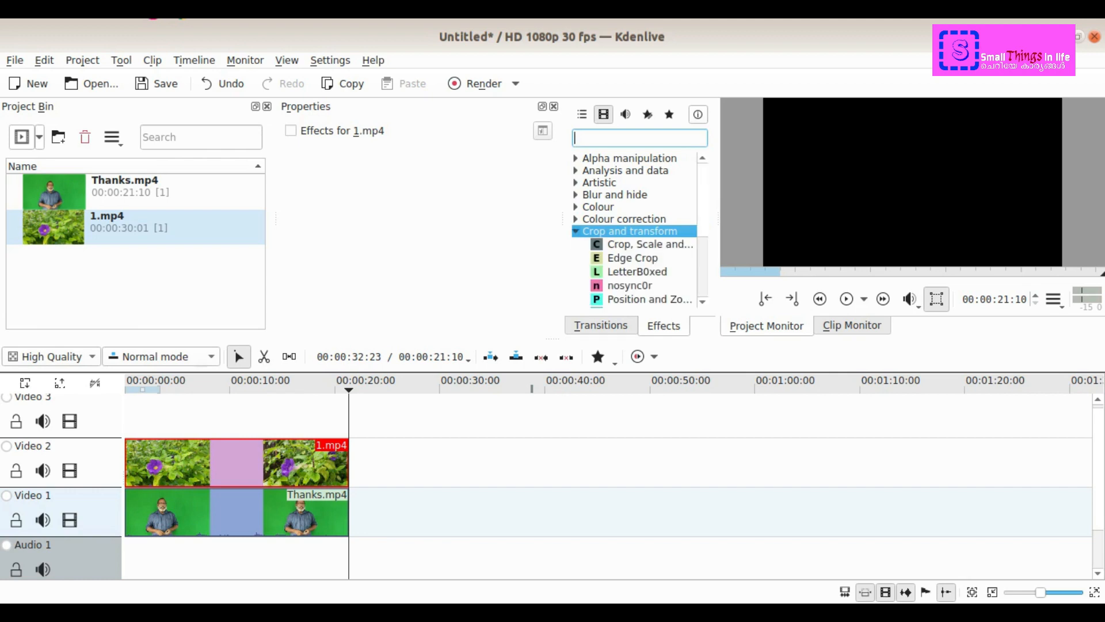
scroll(633, 230, down, 4)
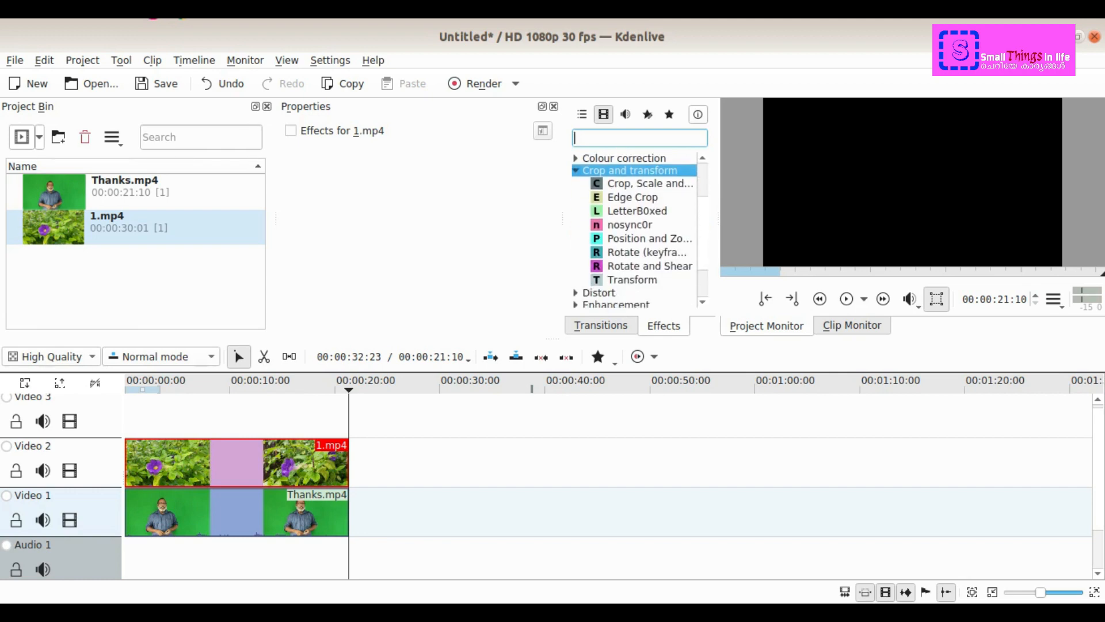
scroll(633, 230, down, 1)
scroll(633, 230, up, 1)
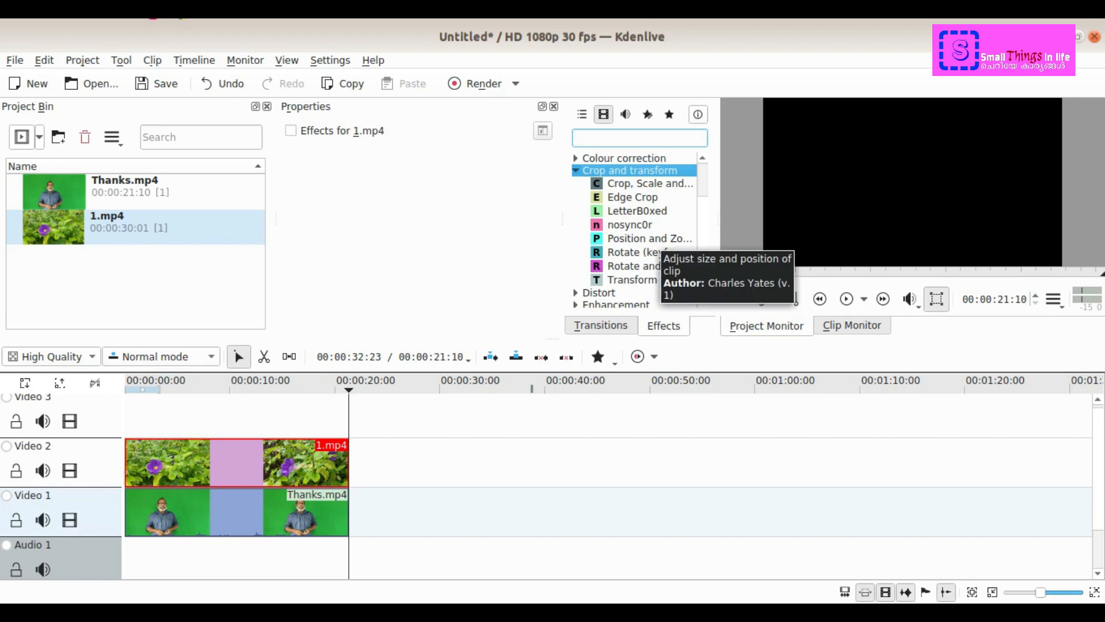
click(649, 238)
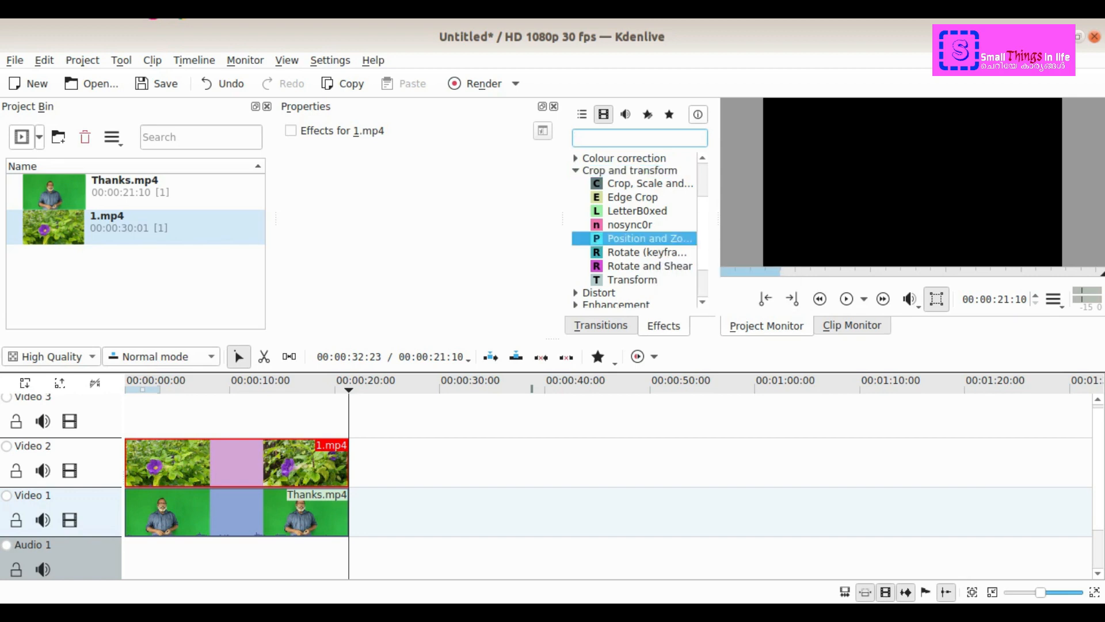
drag(649, 238, 215, 455)
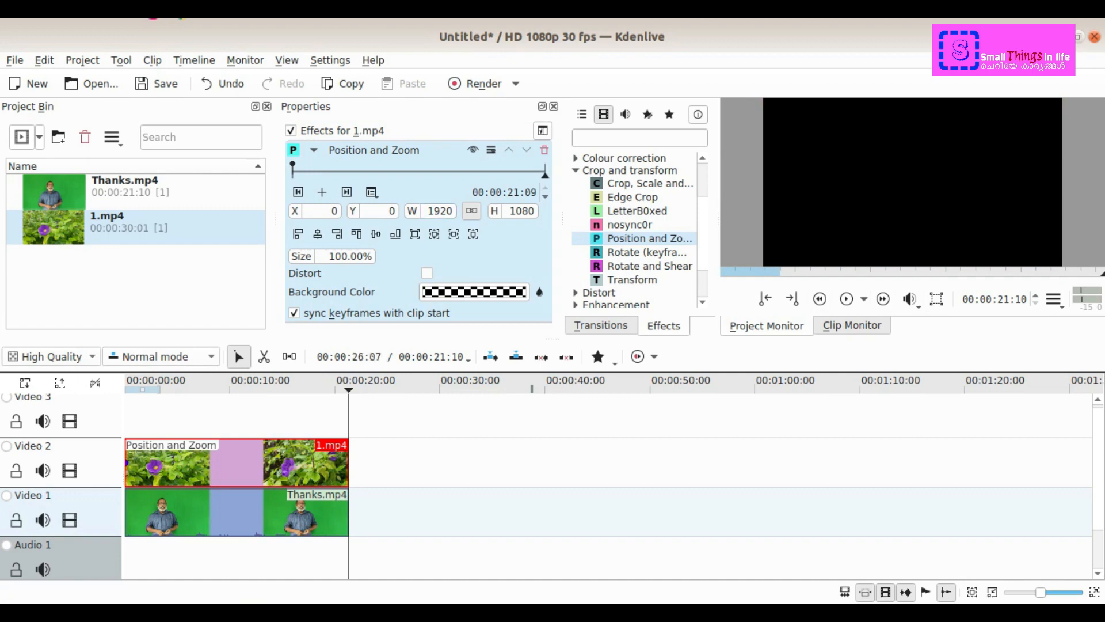
Widen the project monitor, enable its edit mode and shrink the 1.mp4 picture to about 32% in the frame's upper-left corner
click(639, 138)
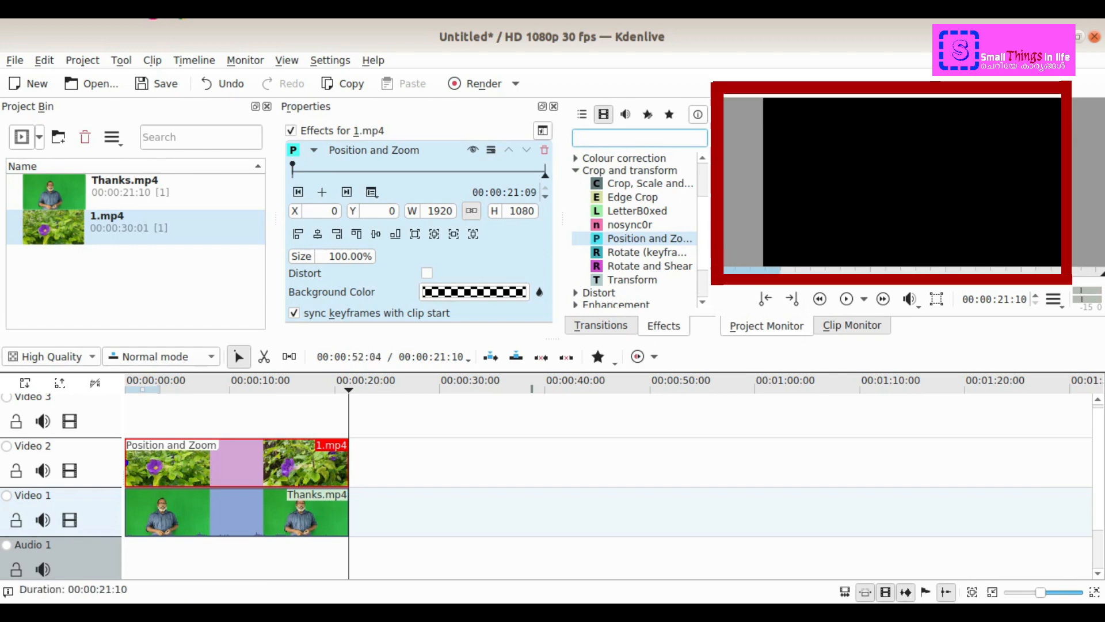
drag(718, 218, 679, 218)
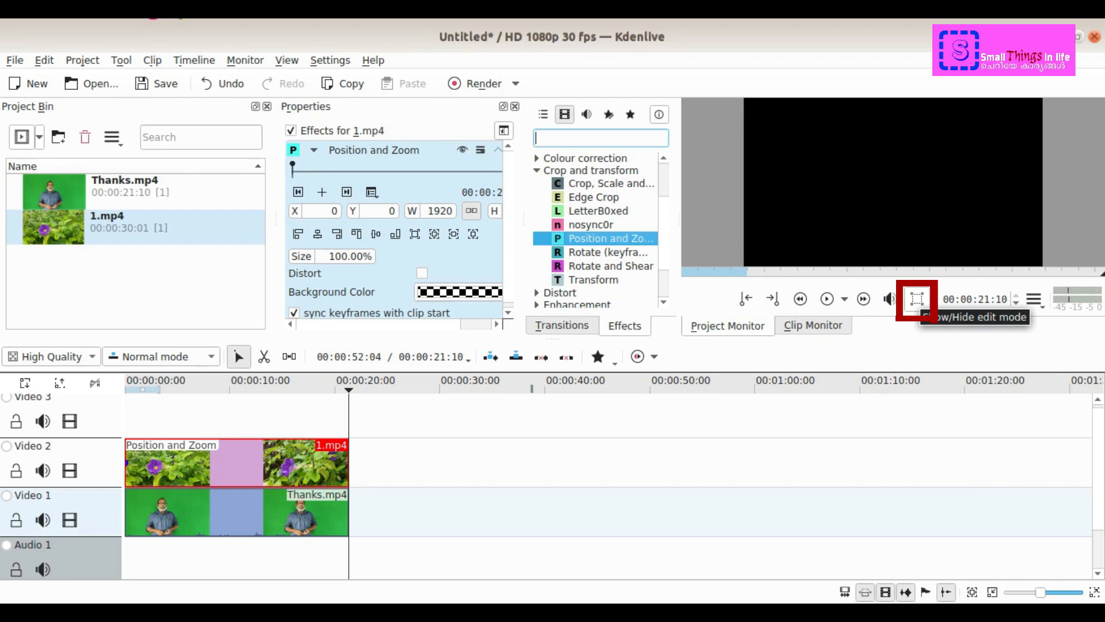
click(917, 298)
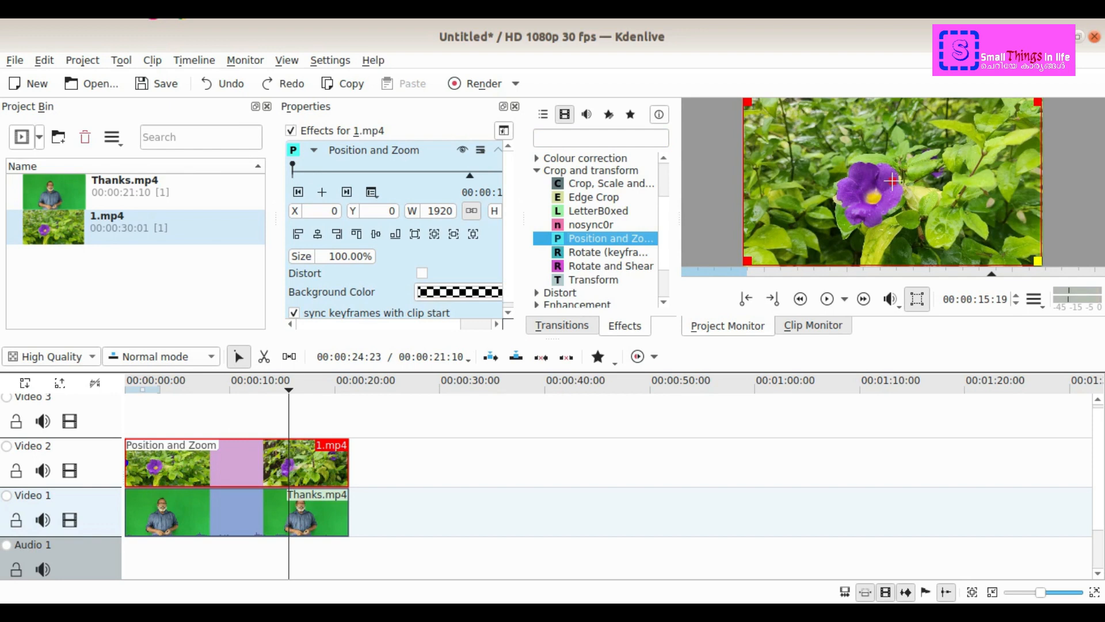
drag(1038, 261, 840, 152)
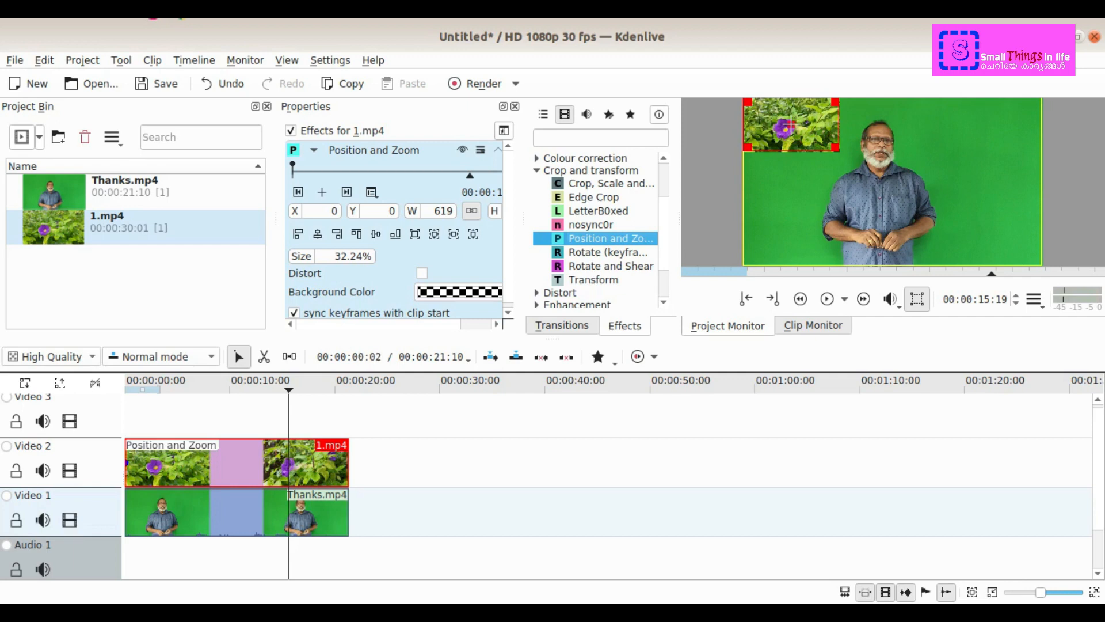
Play the first few seconds of the timeline to preview the picture-in-picture overlay
click(128, 389)
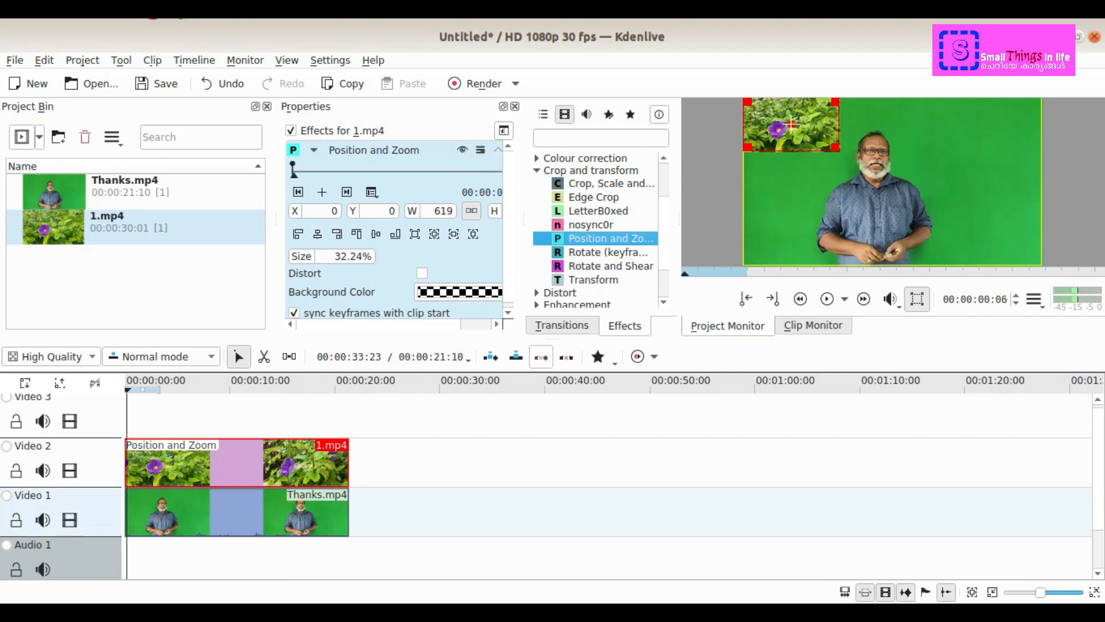
click(828, 299)
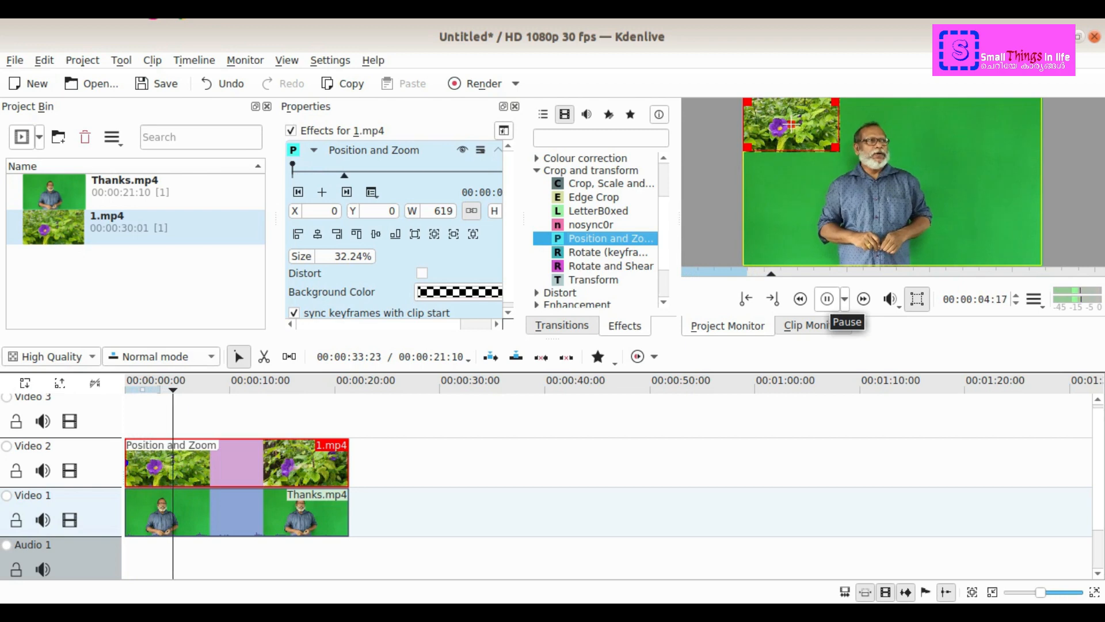
click(827, 299)
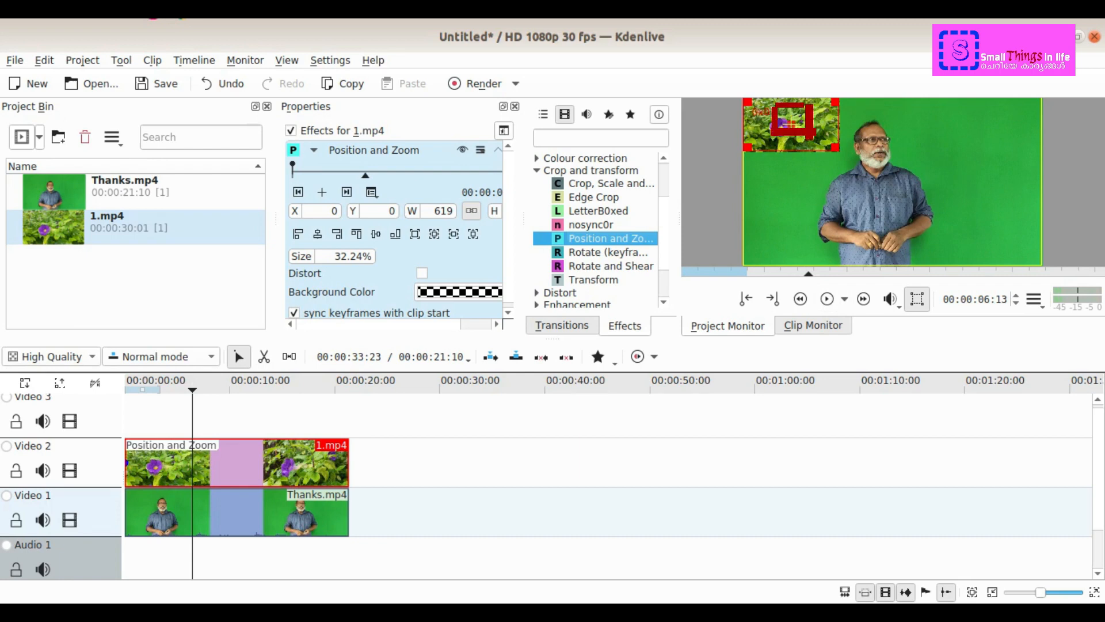
Move the 1.mp4 inset to the frame's upper-right corner, enlarge it to about 35% and turn off the monitor's edit mode
drag(792, 122, 979, 123)
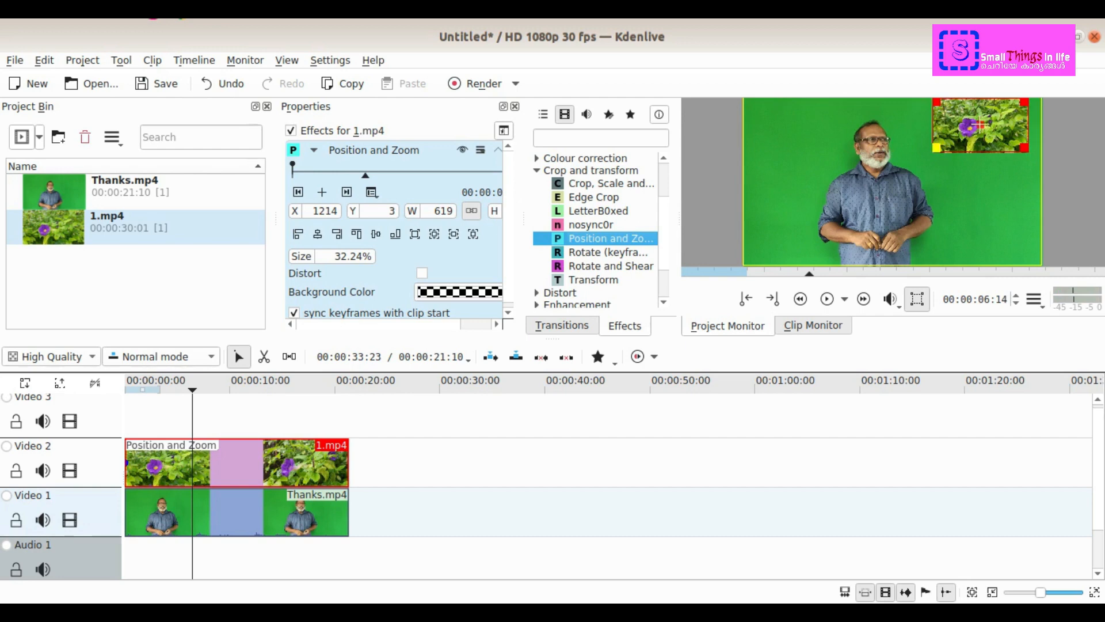
drag(937, 148, 930, 154)
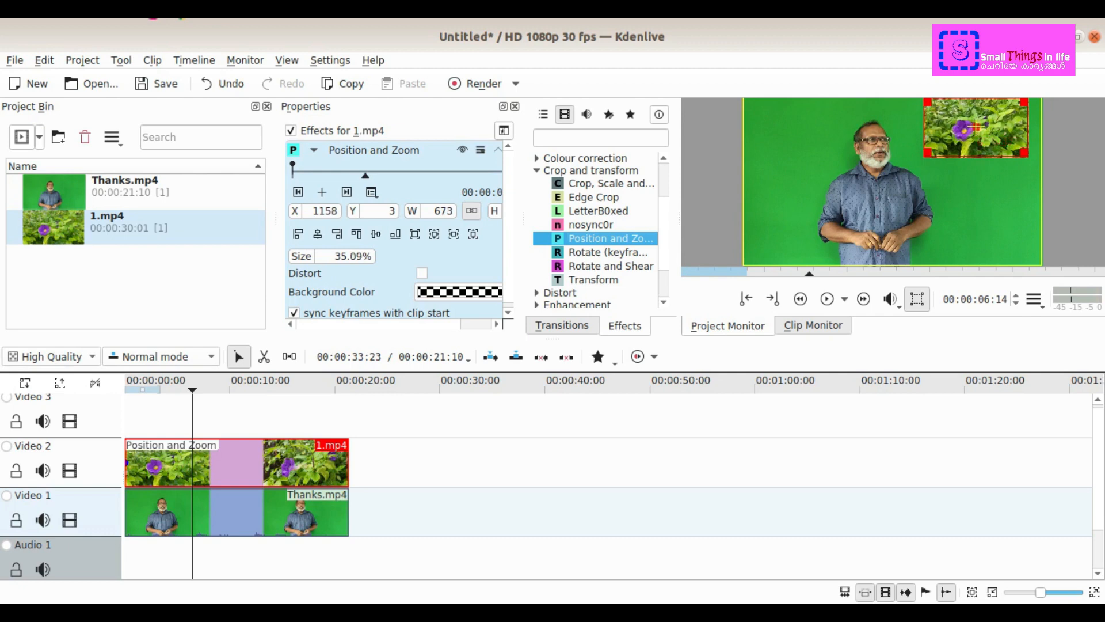
drag(977, 125, 990, 126)
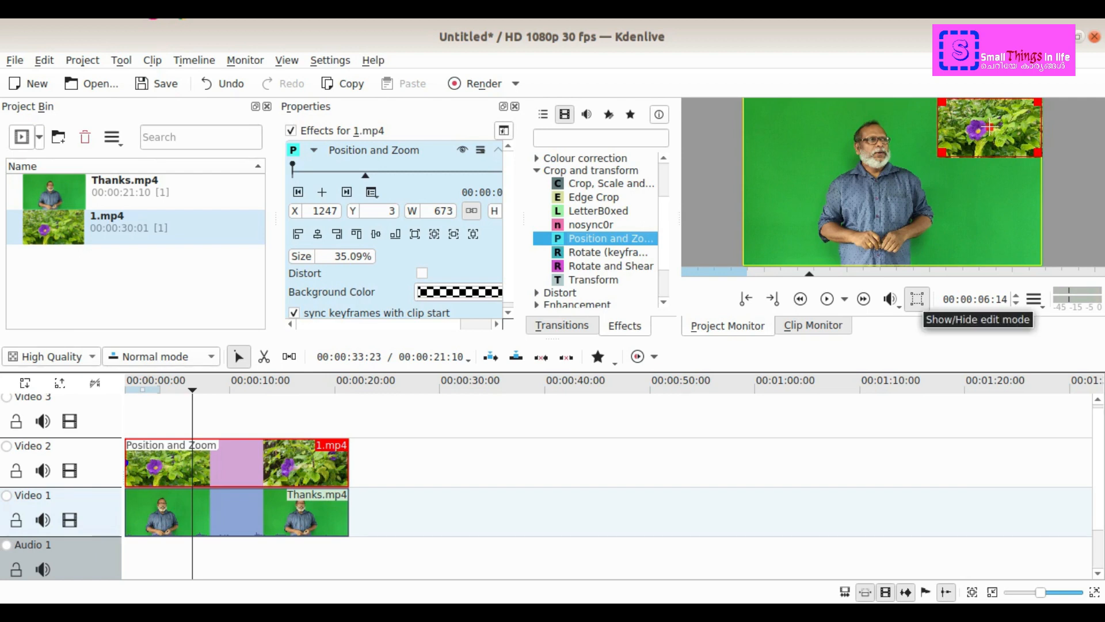
click(917, 299)
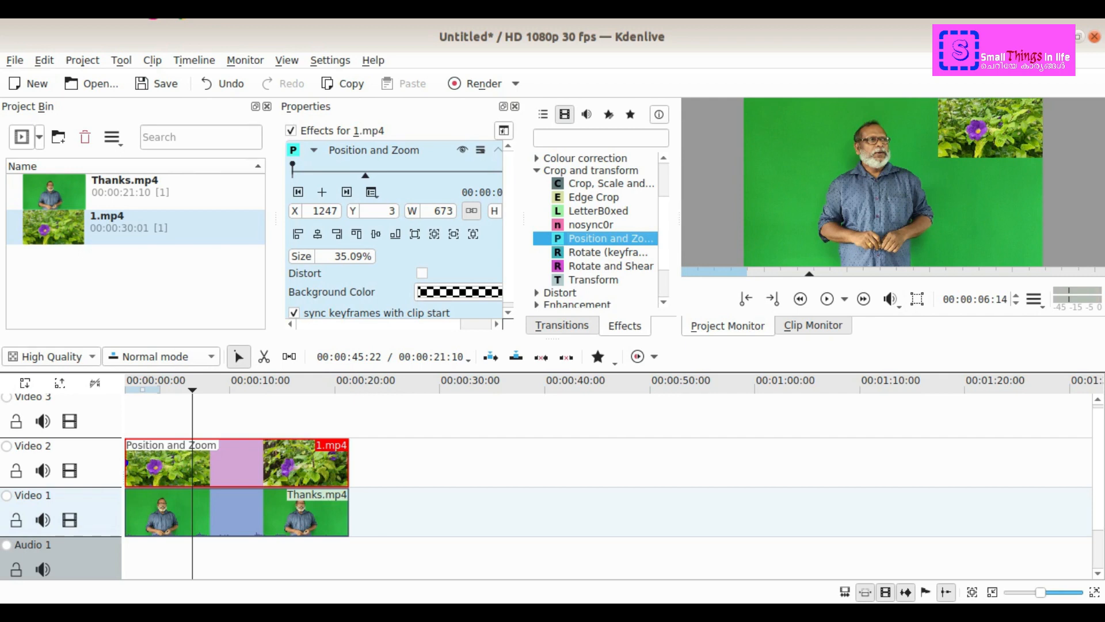
Apply Position and Zoom to the Thanks.mp4 clip and shrink its picture to about 51% in the frame's lower-left corner
click(536, 138)
drag(593, 238, 224, 498)
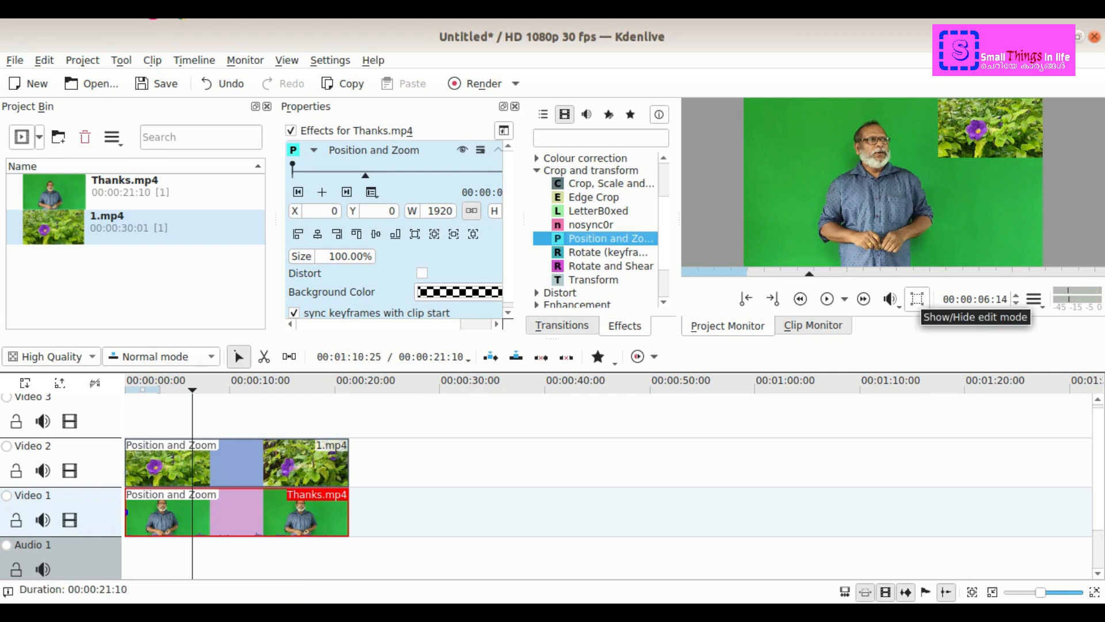
click(917, 298)
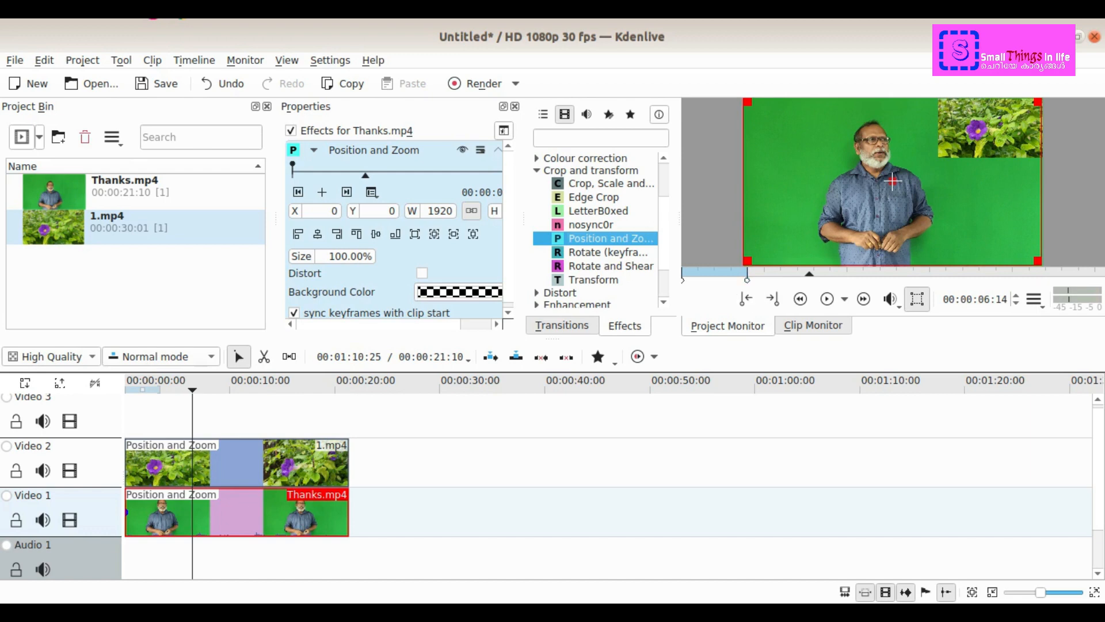
drag(1038, 102, 891, 184)
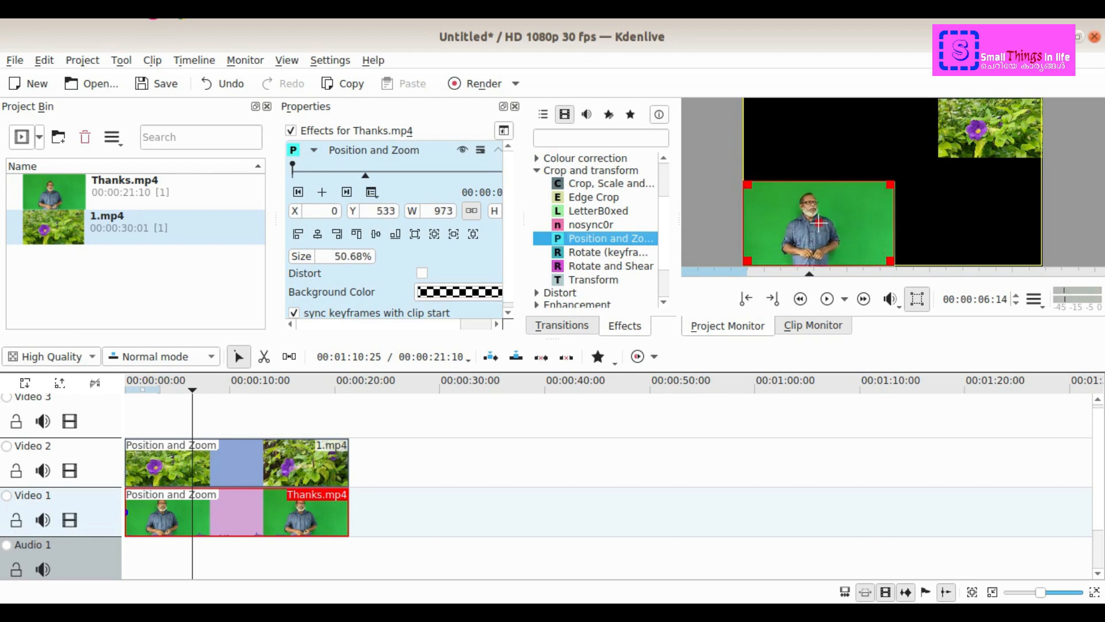
Enlarge the 1.mp4 picture to about 47% in the frame's upper-right corner and the Thanks.mp4 picture to about 52% in its lower-left corner
click(274, 463)
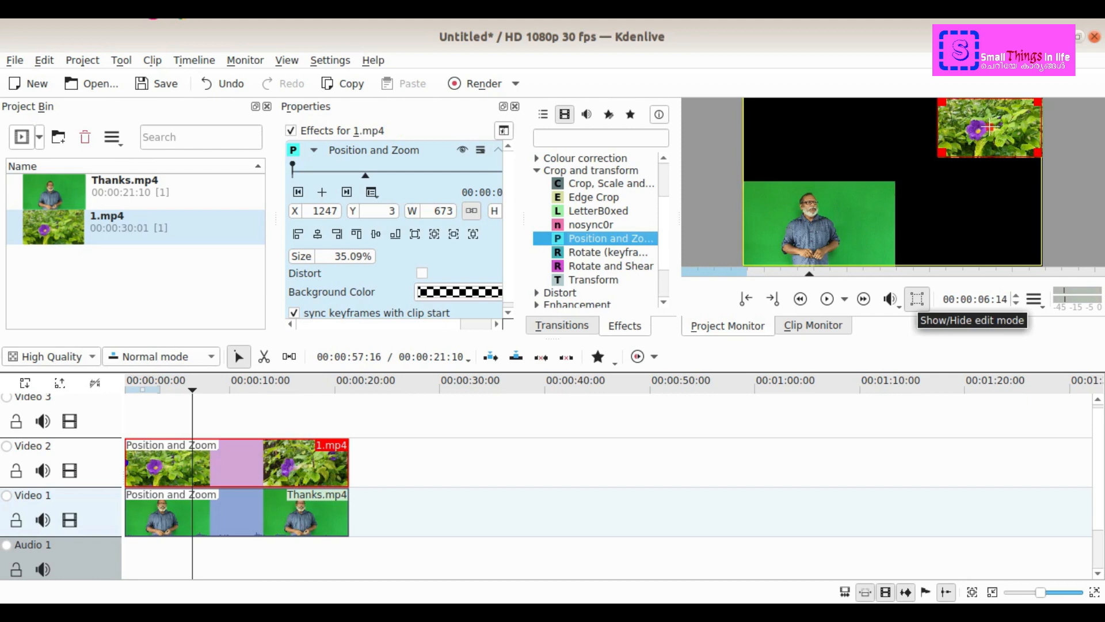
click(917, 299)
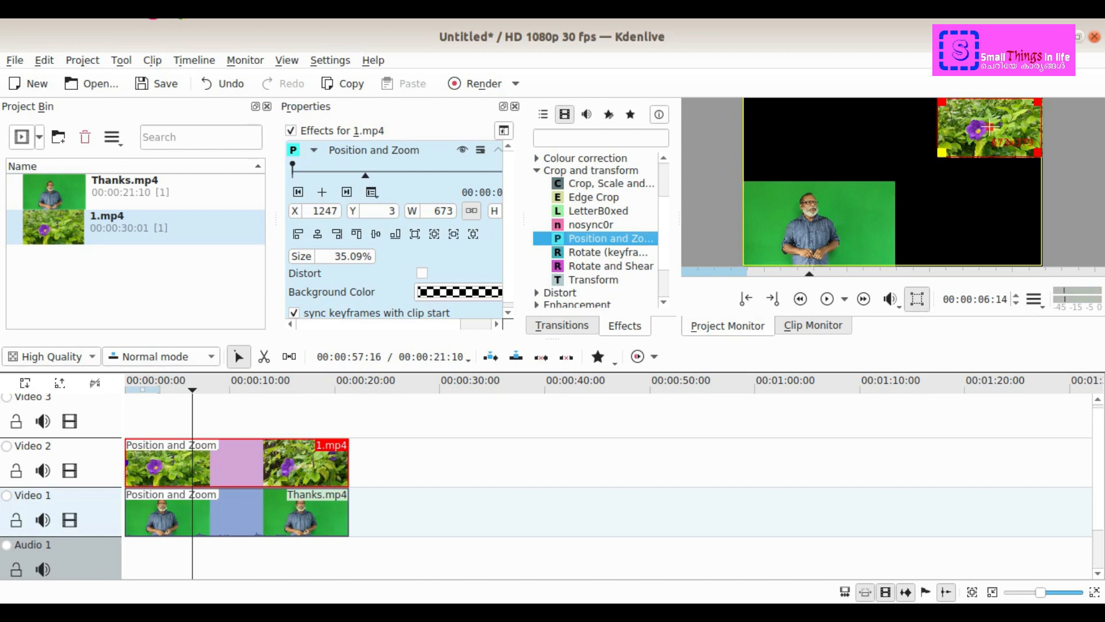
drag(940, 154, 899, 177)
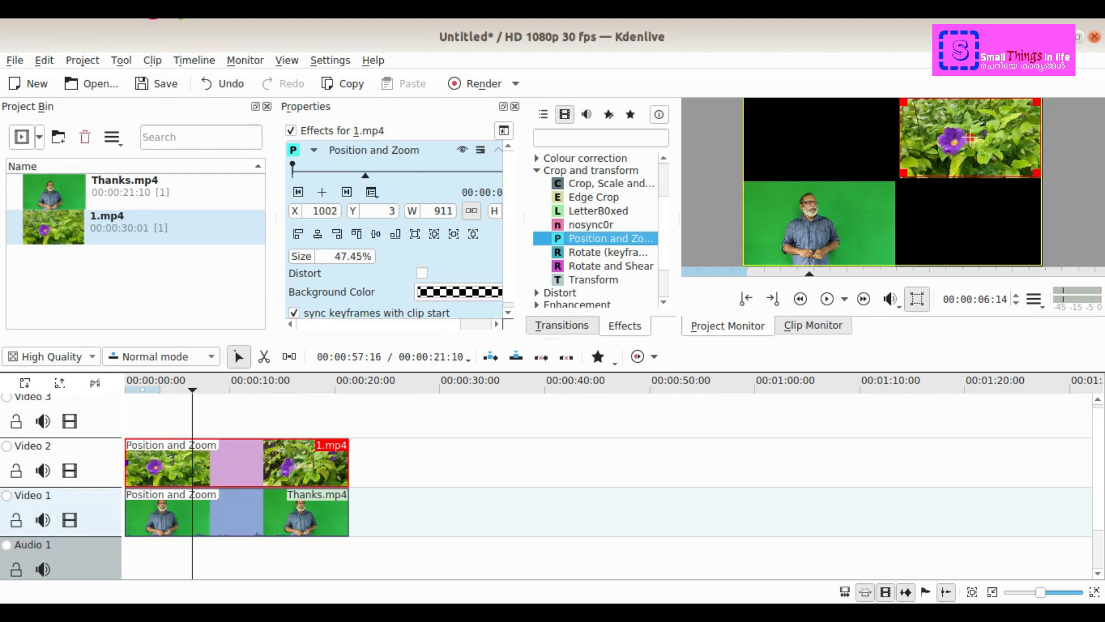
click(818, 222)
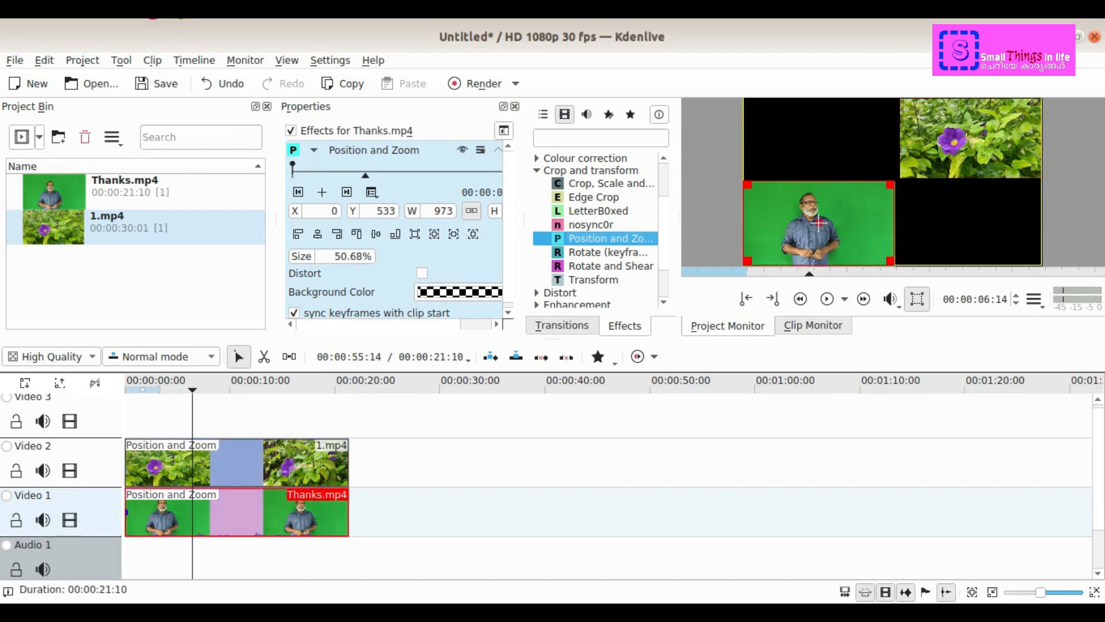
drag(890, 185, 895, 182)
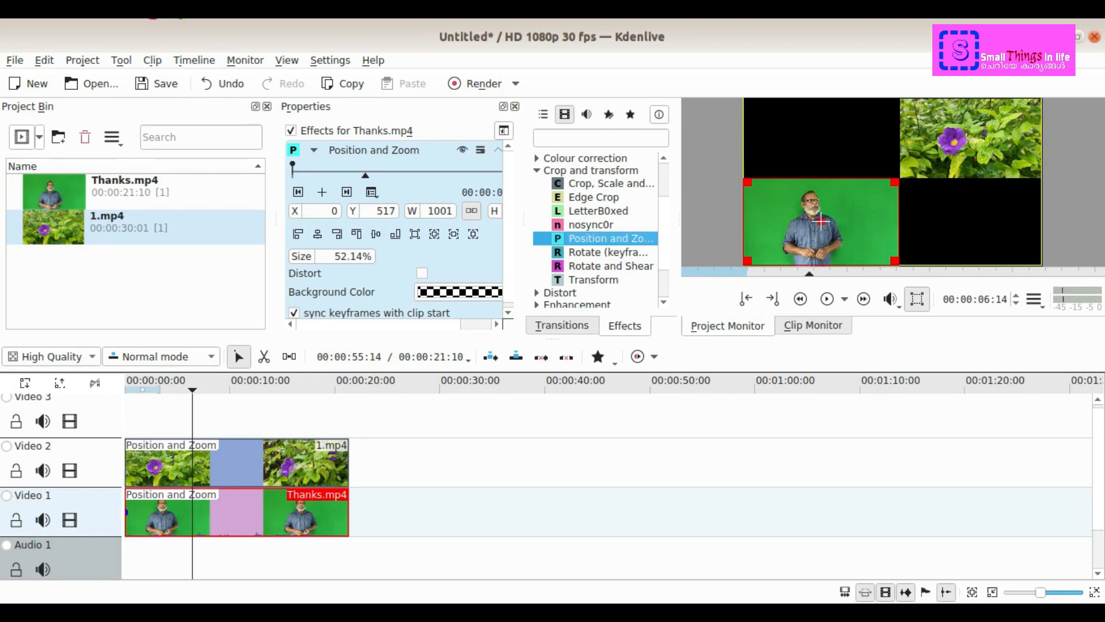
Play a short stretch of the timeline from about 2 seconds to preview both pictures together, and stop playback
click(147, 384)
click(826, 298)
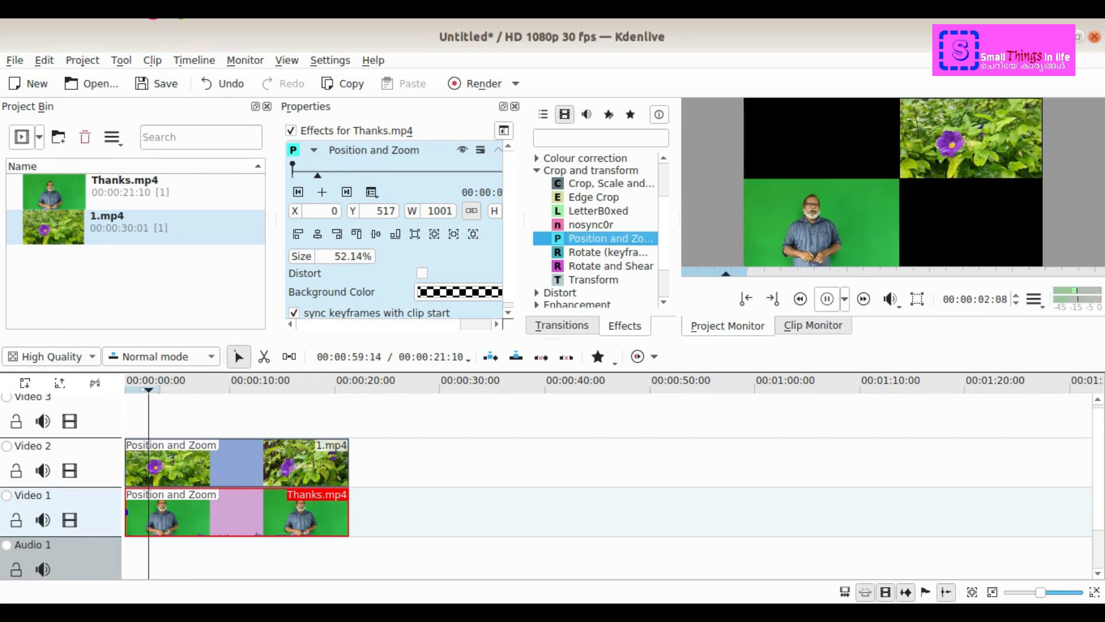
click(826, 298)
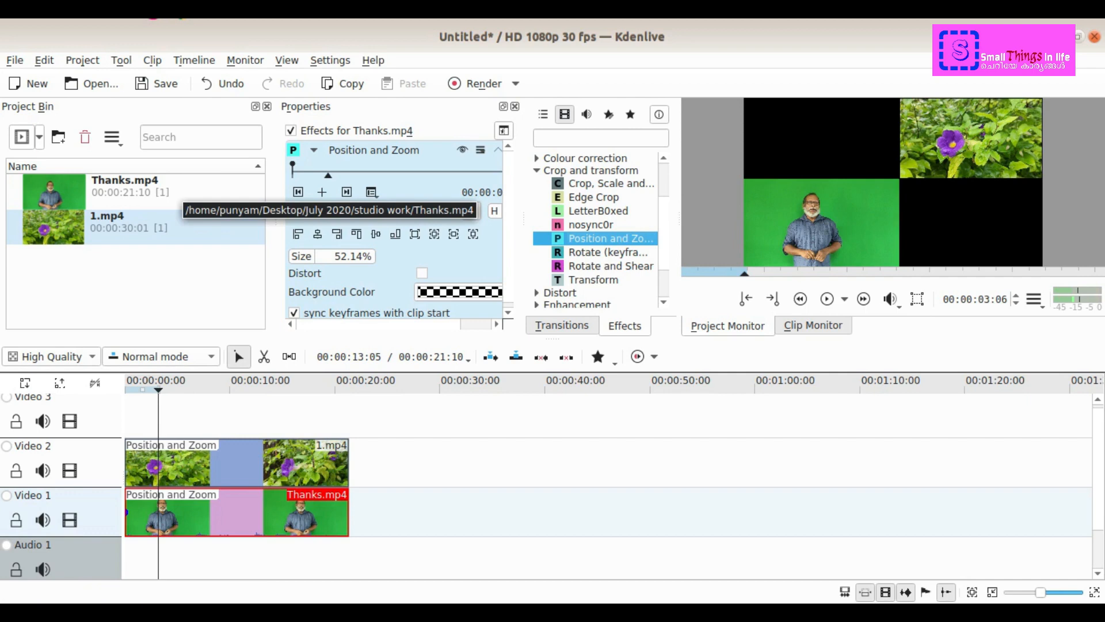
Create a yellow 5-second color clip named Color Clip in the project bin
scroll(608, 484, down, 2)
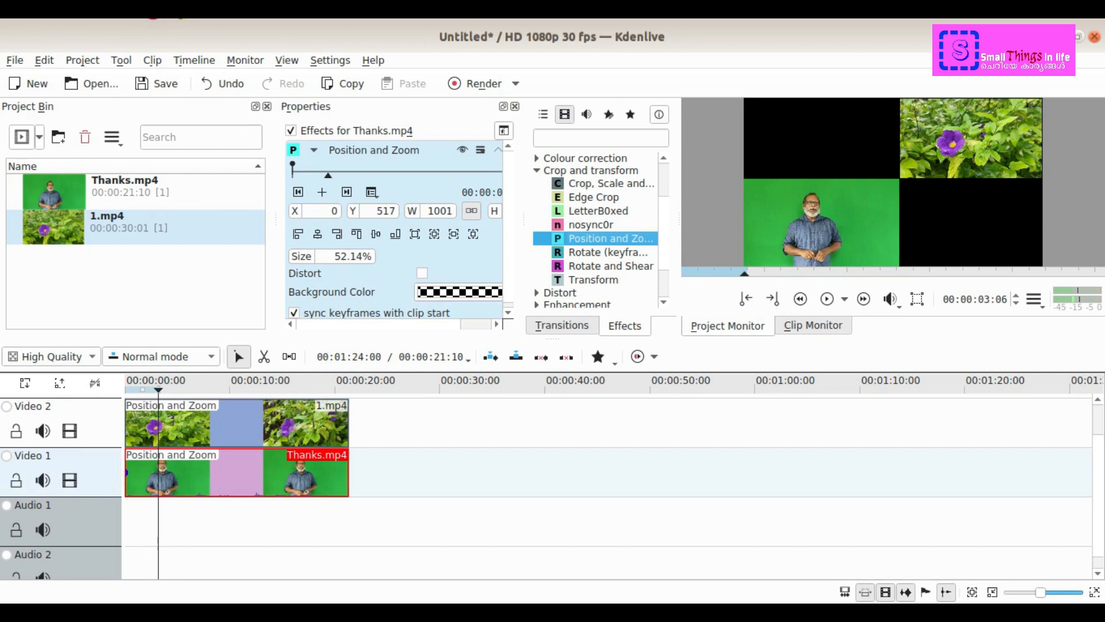
click(39, 137)
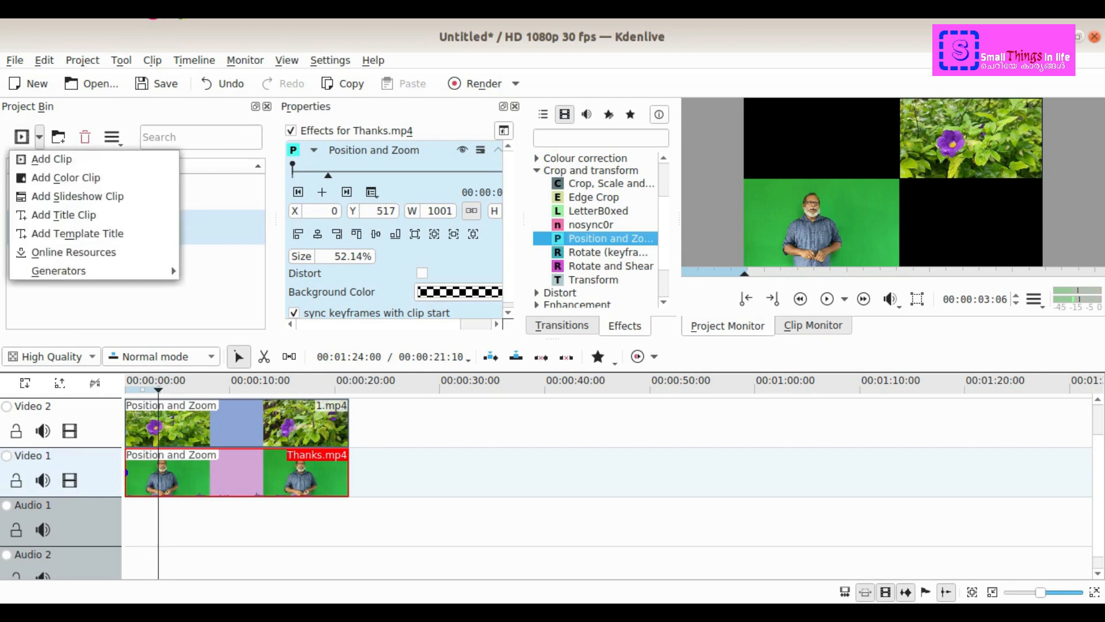
key(Return)
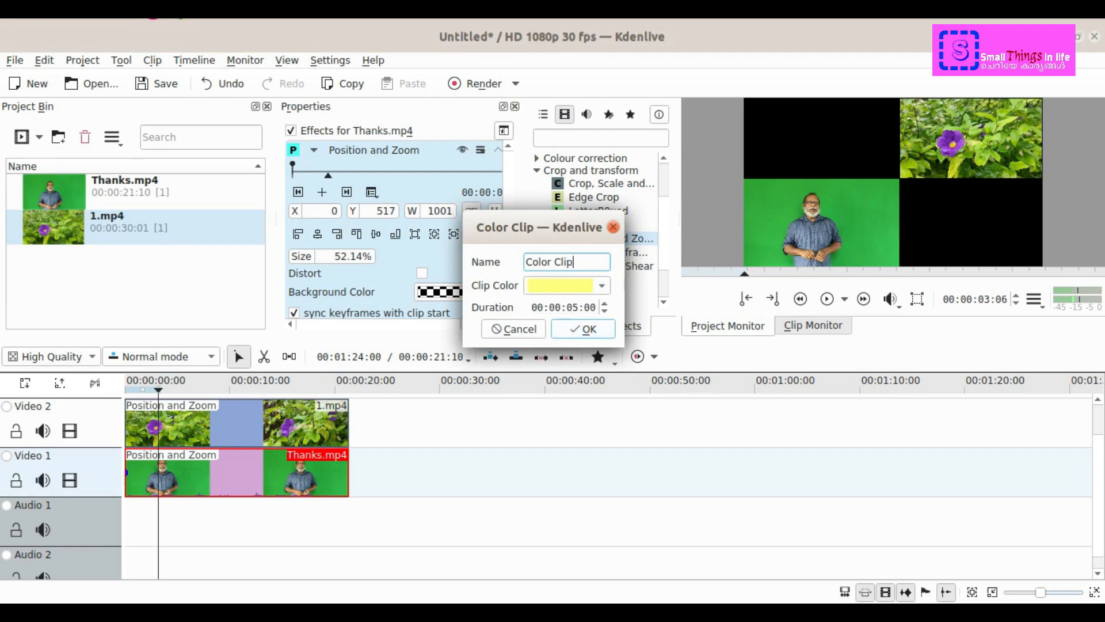
key(Return)
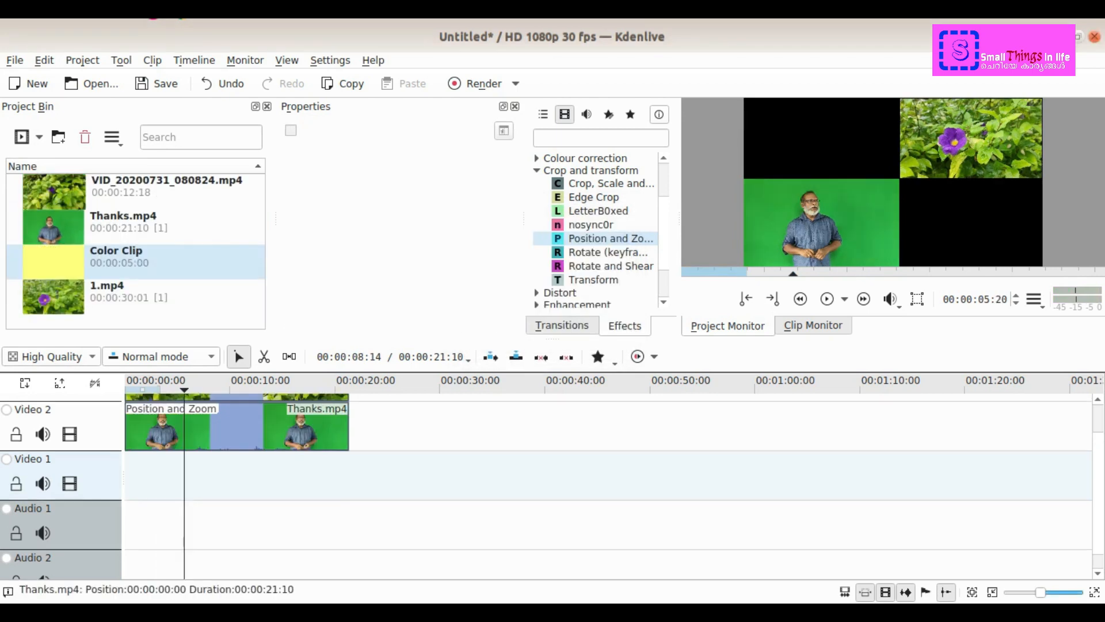
Place the yellow color clip at the start of the Video 1 track and extend it to 00:00:21:10, matching the clips above
click(144, 262)
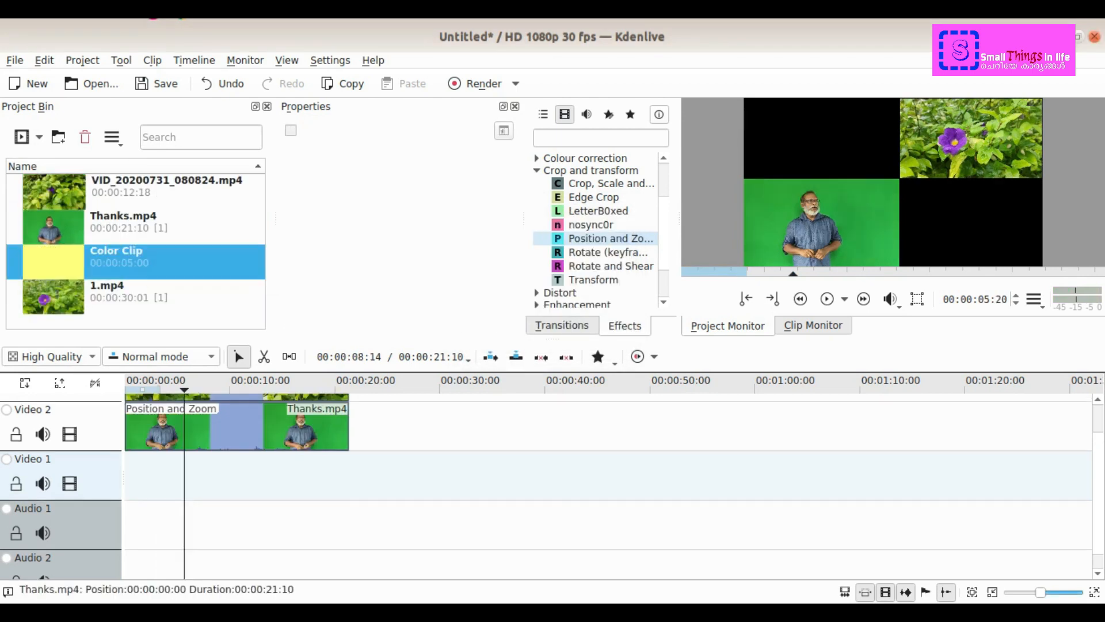
drag(144, 262, 282, 478)
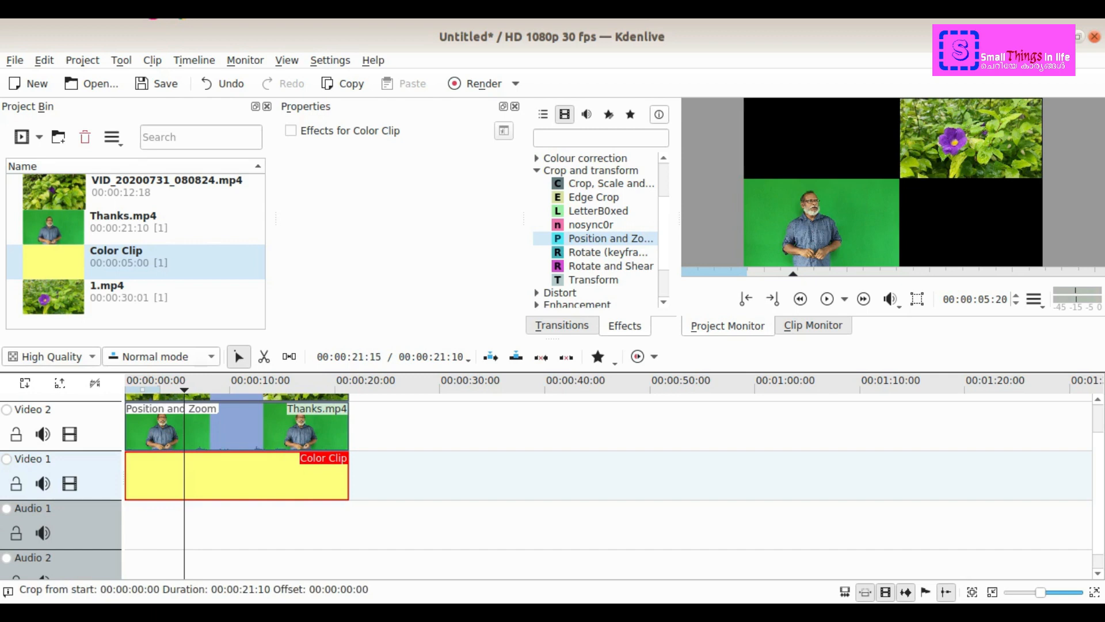
drag(351, 483, 348, 492)
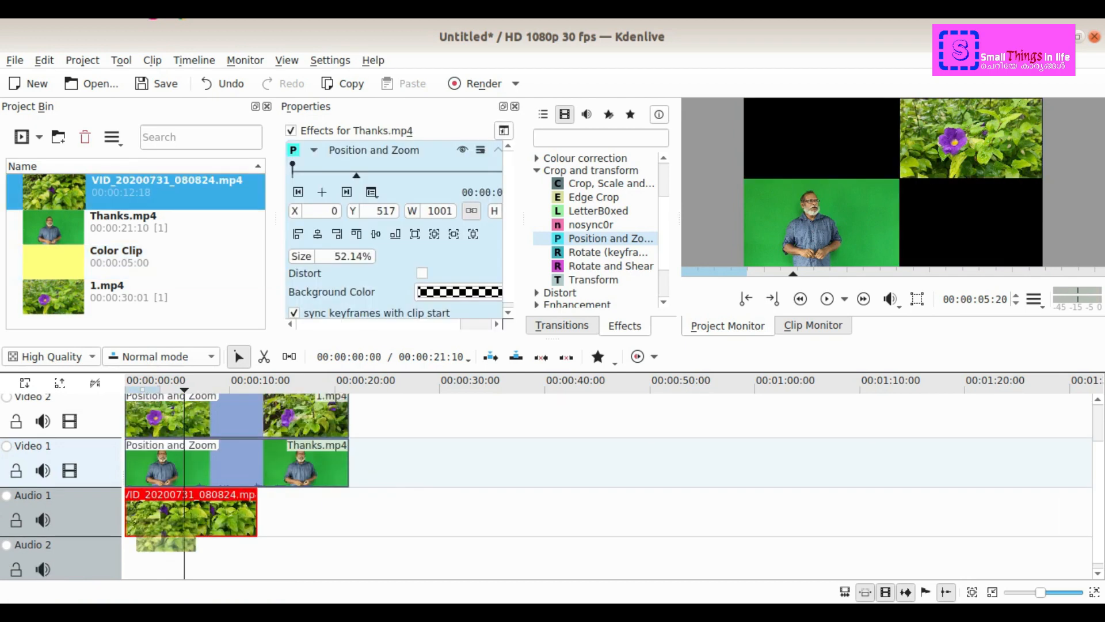
drag(133, 512, 133, 513)
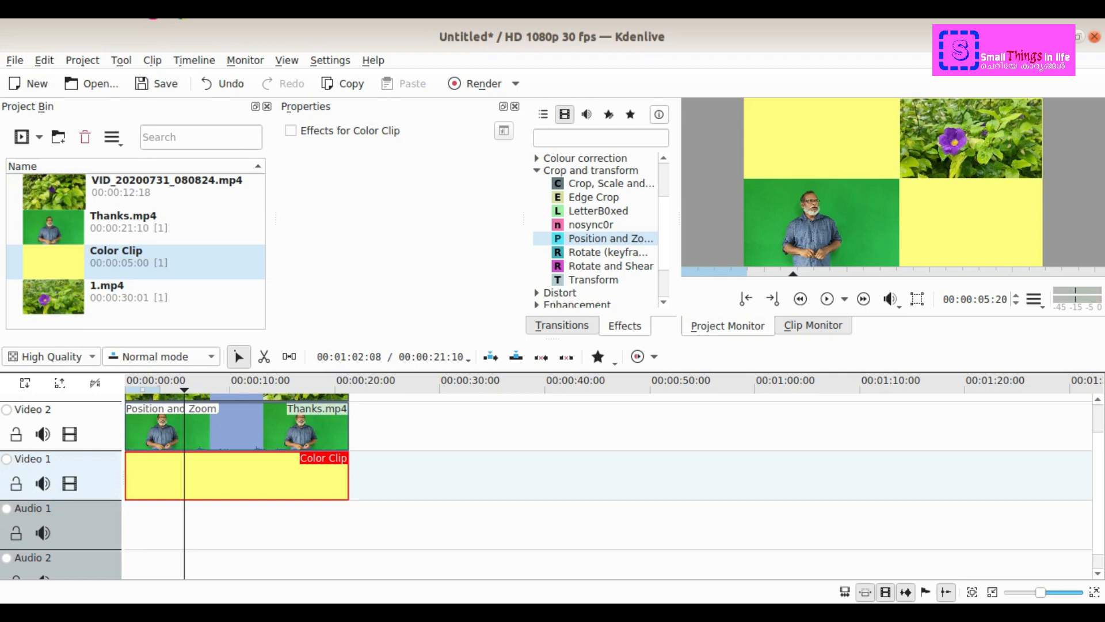
With 1.mp4's effect settings widened, try left, horizontal-centre, top, vertical-centre and bottom alignment on its picture, and return it to the frame's upper-right corner
click(299, 397)
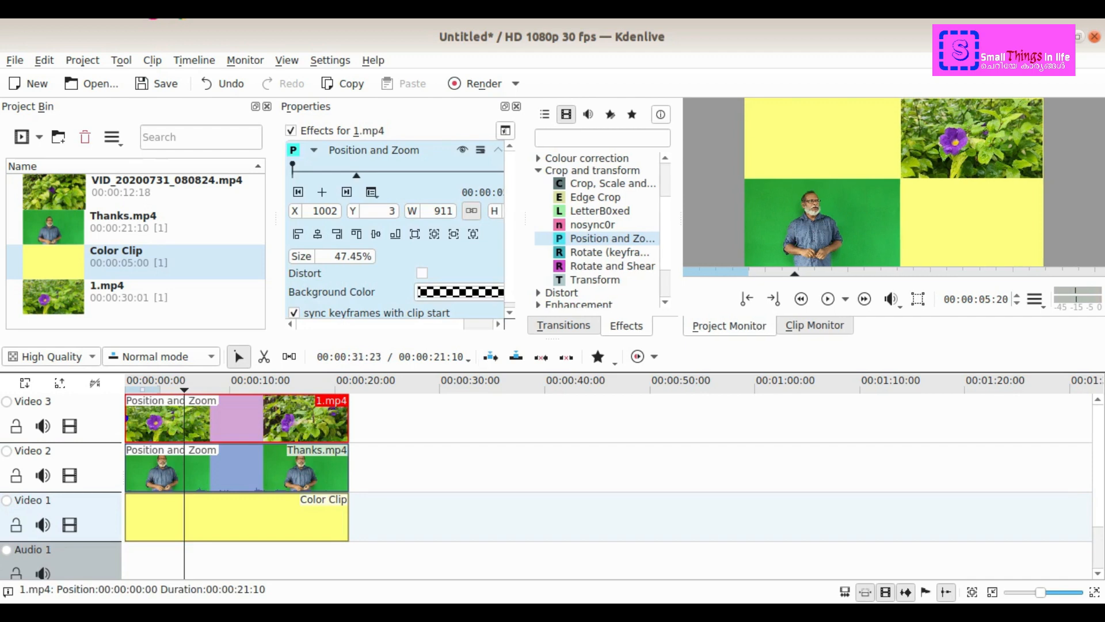
drag(522, 219, 623, 219)
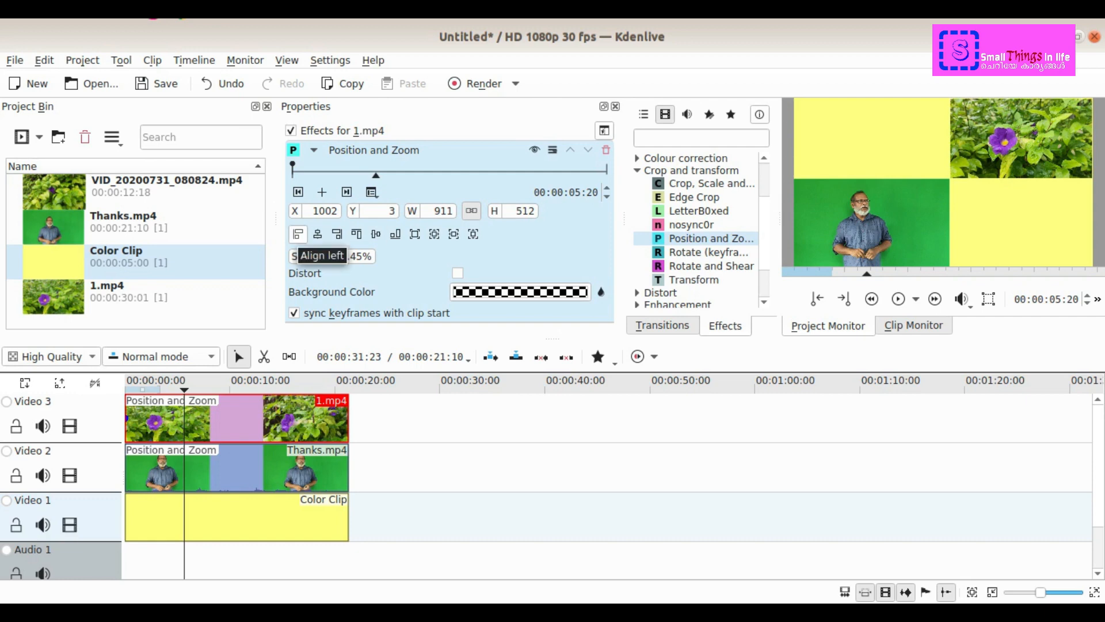
click(297, 233)
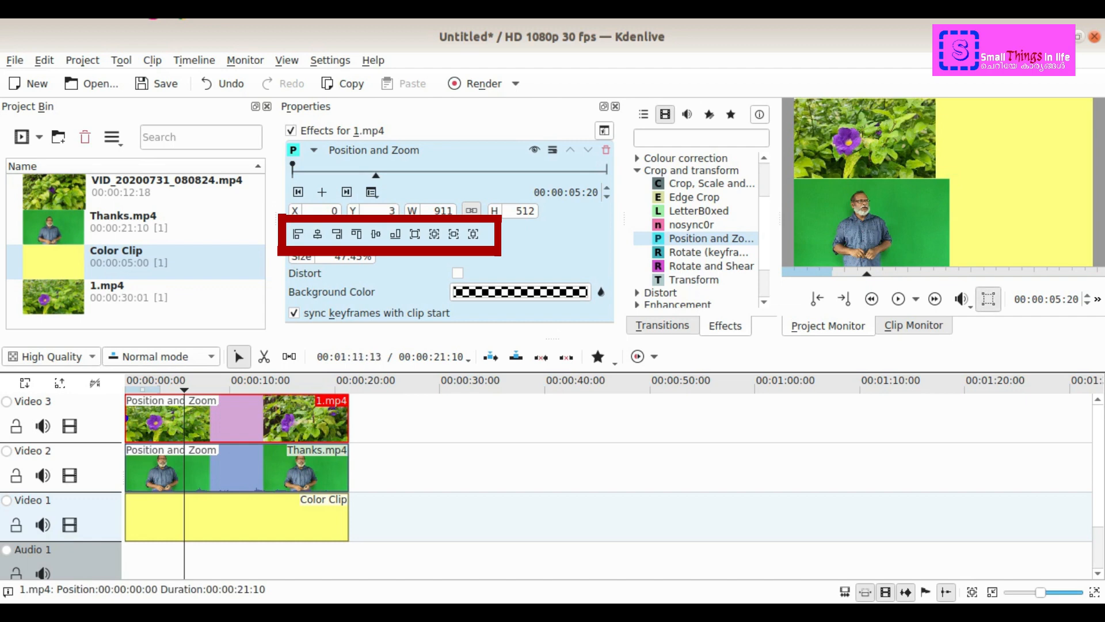
click(988, 299)
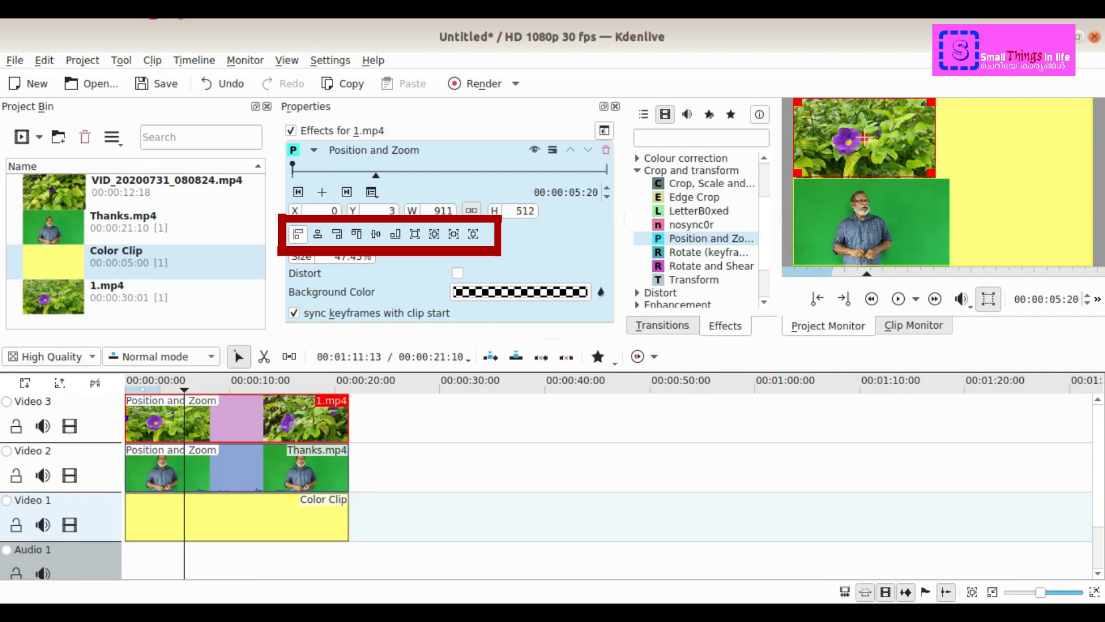
click(317, 234)
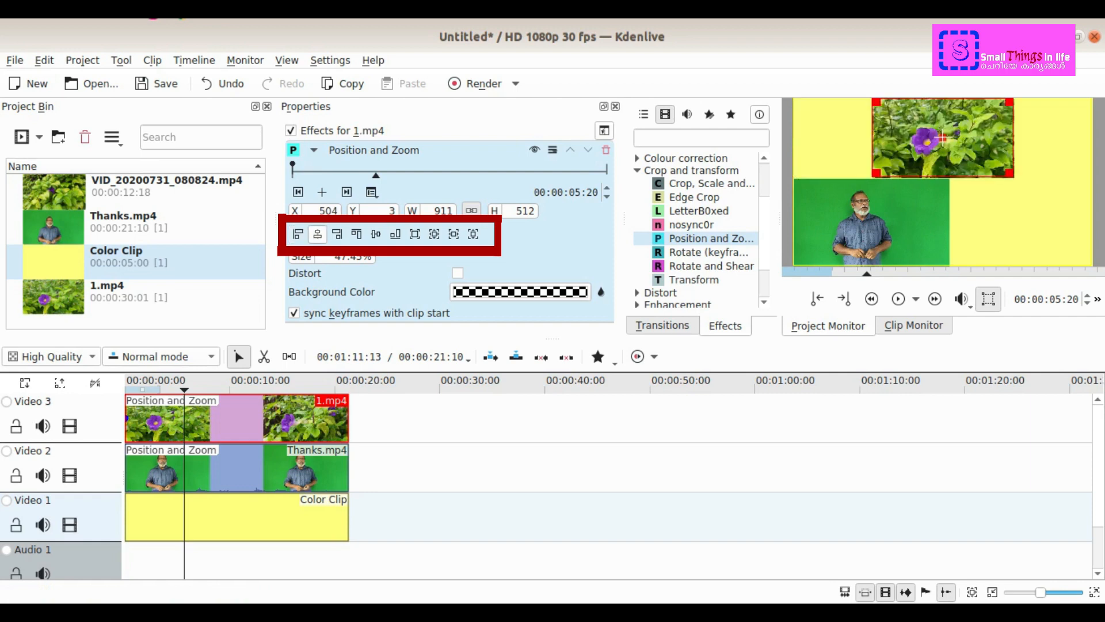
click(357, 233)
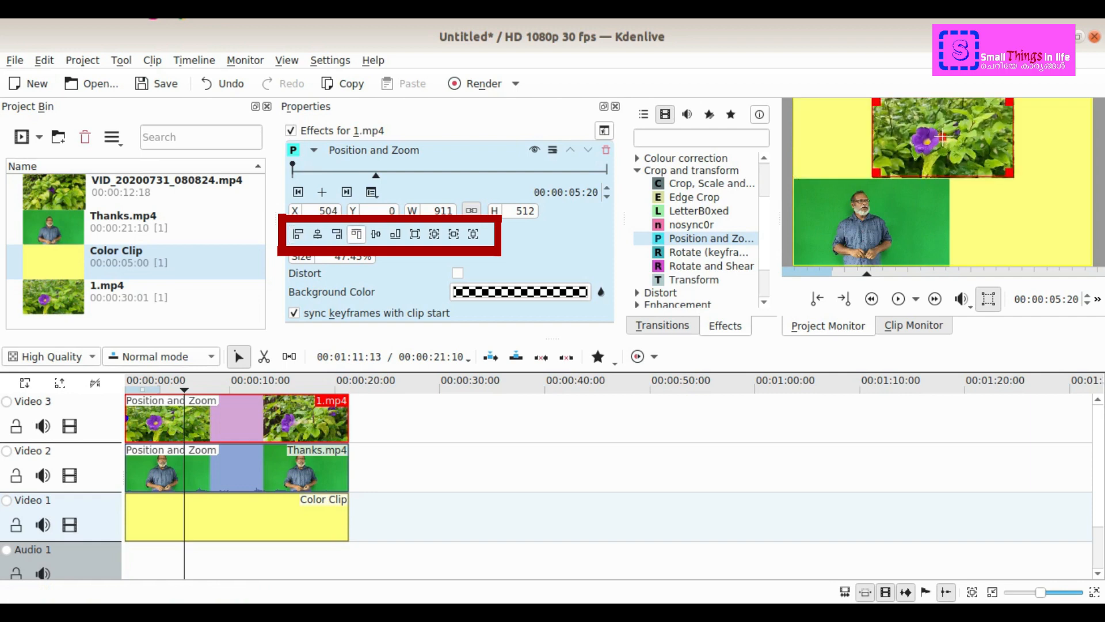
click(375, 234)
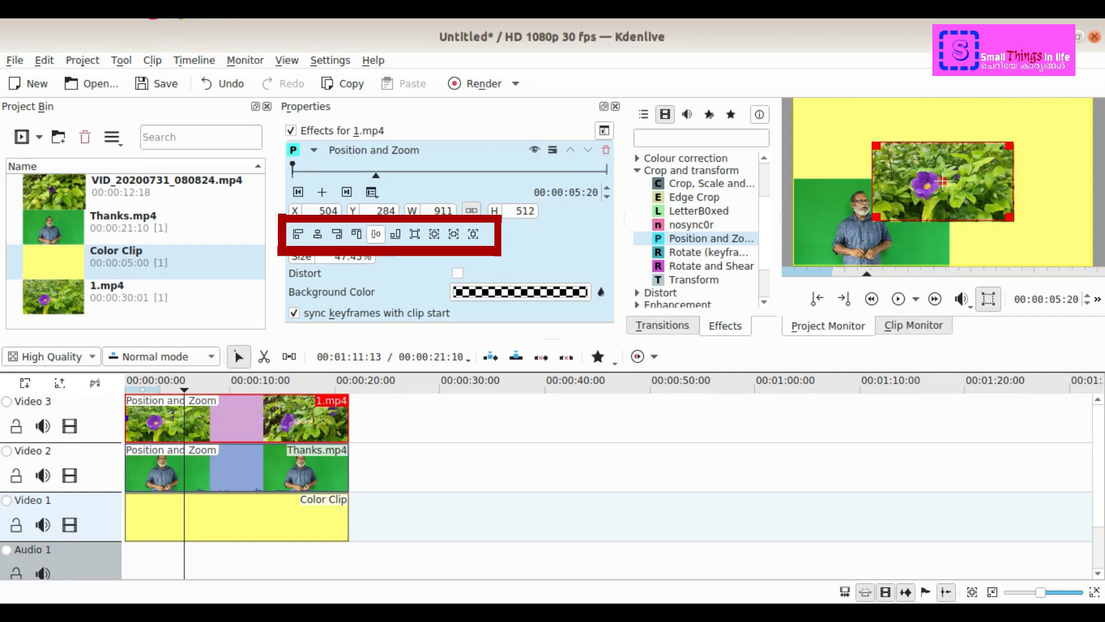
click(395, 234)
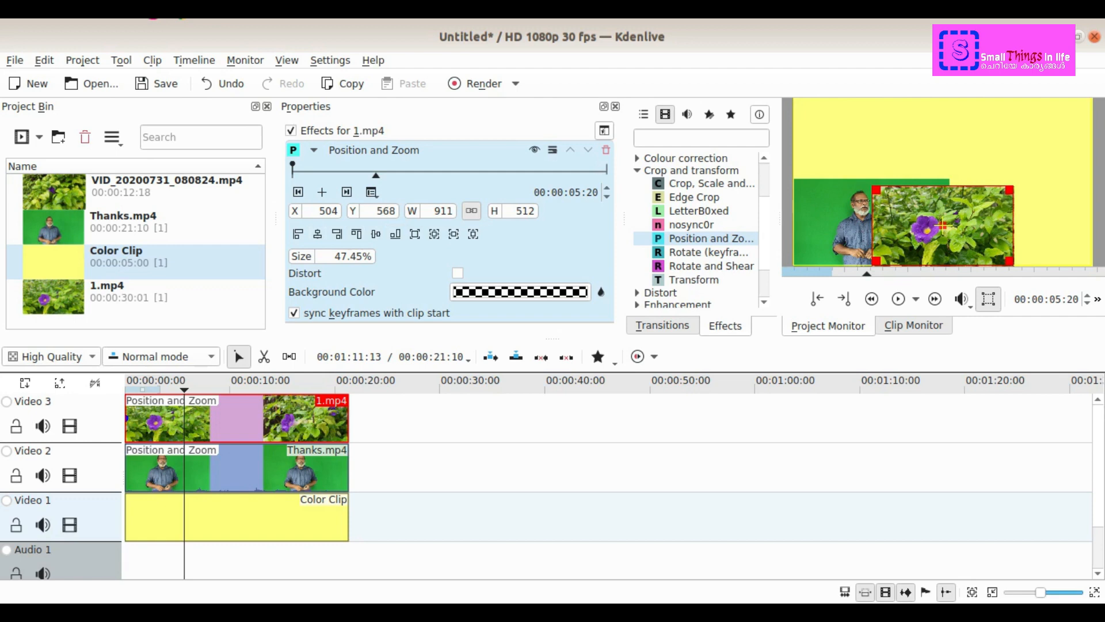
drag(942, 225, 1022, 136)
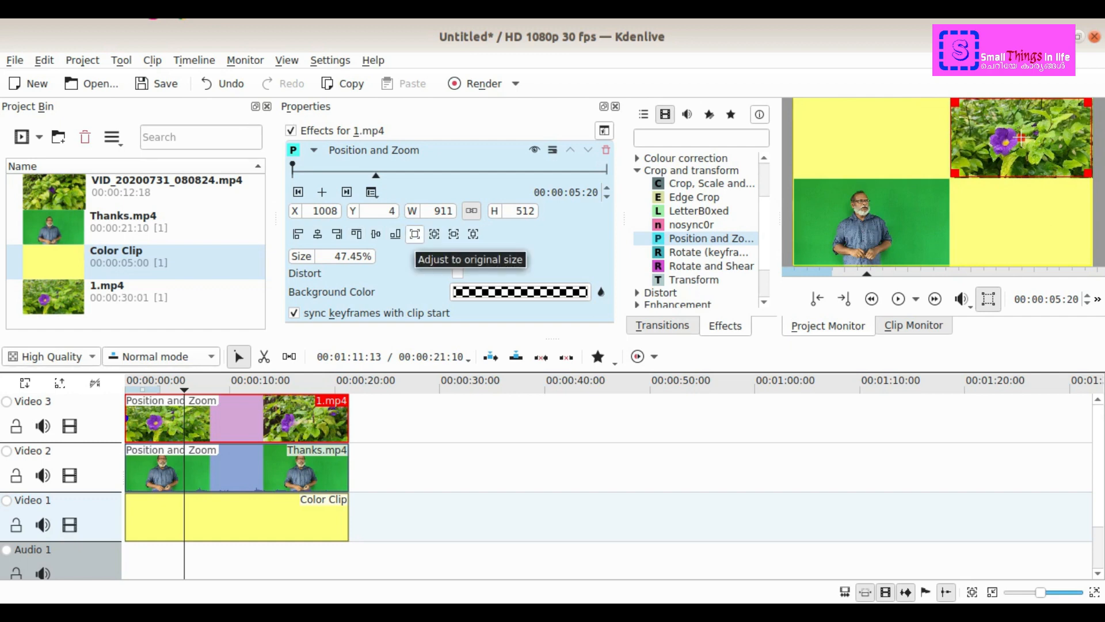
Try adjusting the 1.mp4 picture to its original size and undo the changes
click(414, 234)
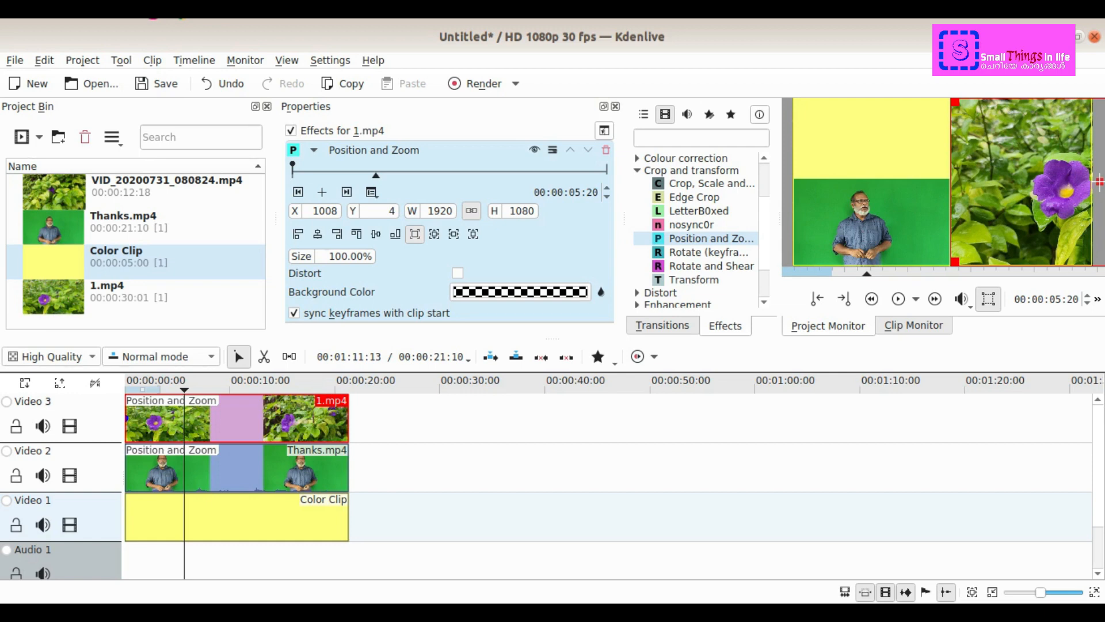
key(ctrl+z)
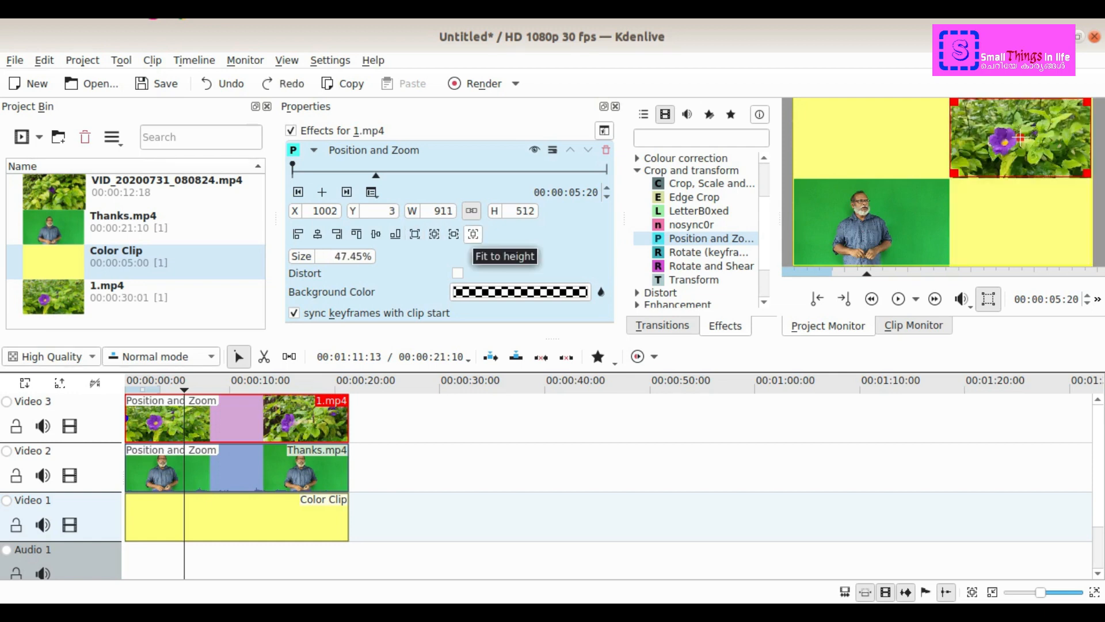